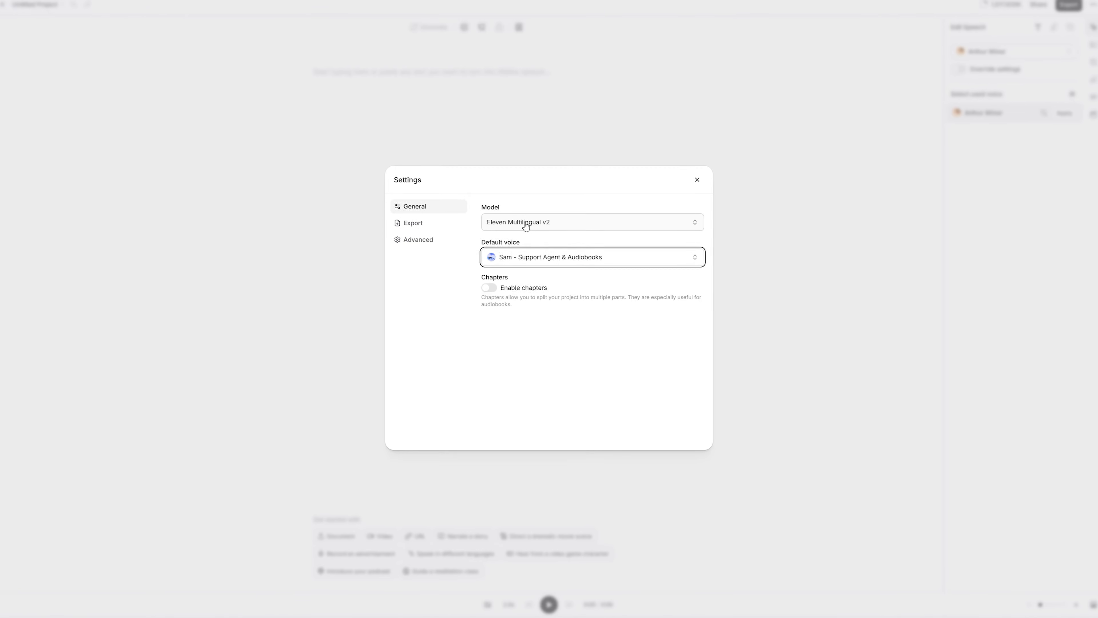
Show the ElevenLabs voice model list and check Eleven Multilingual v2's extra supported languages
{"action": "left_click", "coordinate": [525, 225]}
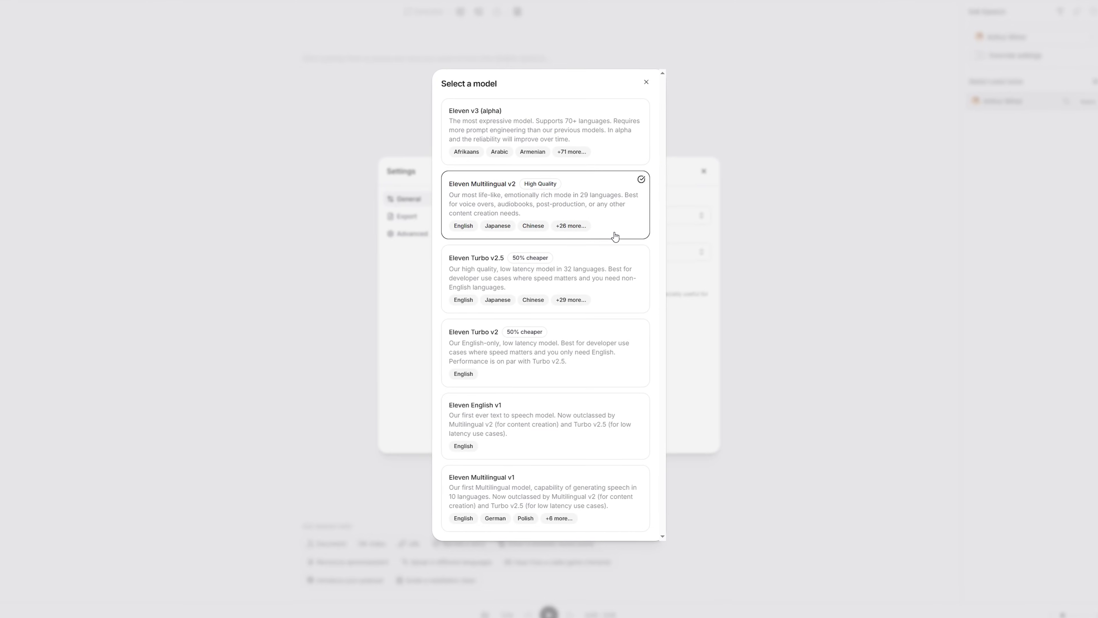
{"action": "mouse_move", "coordinate": [563, 227]}
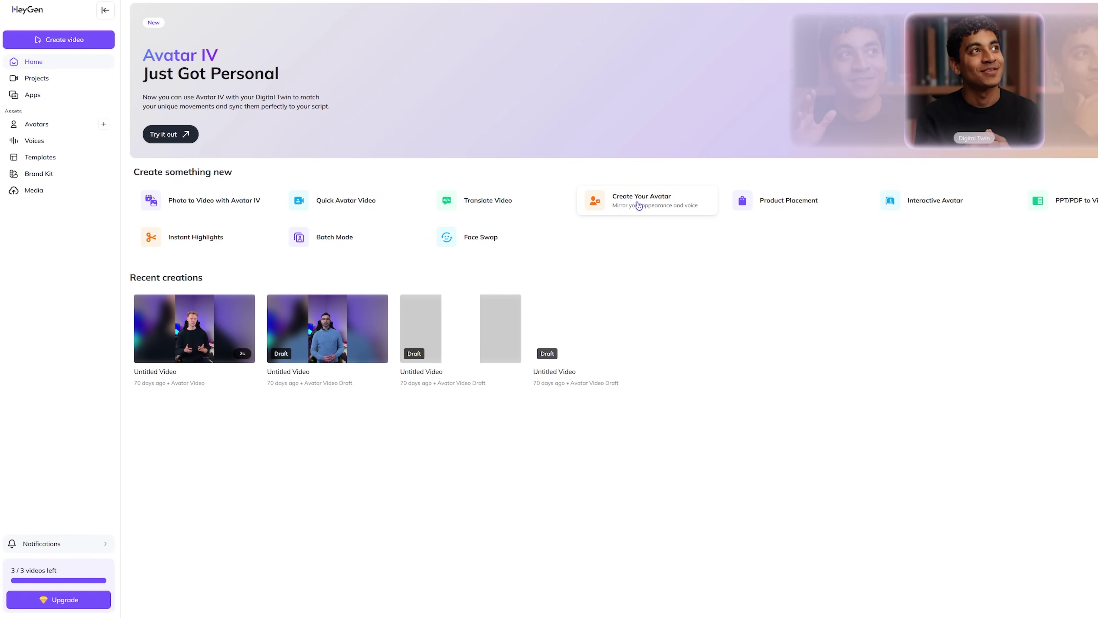
Begin a HeyGen digital twin avatar and advance to the Upload your footage step
{"action": "left_click", "coordinate": [633, 206]}
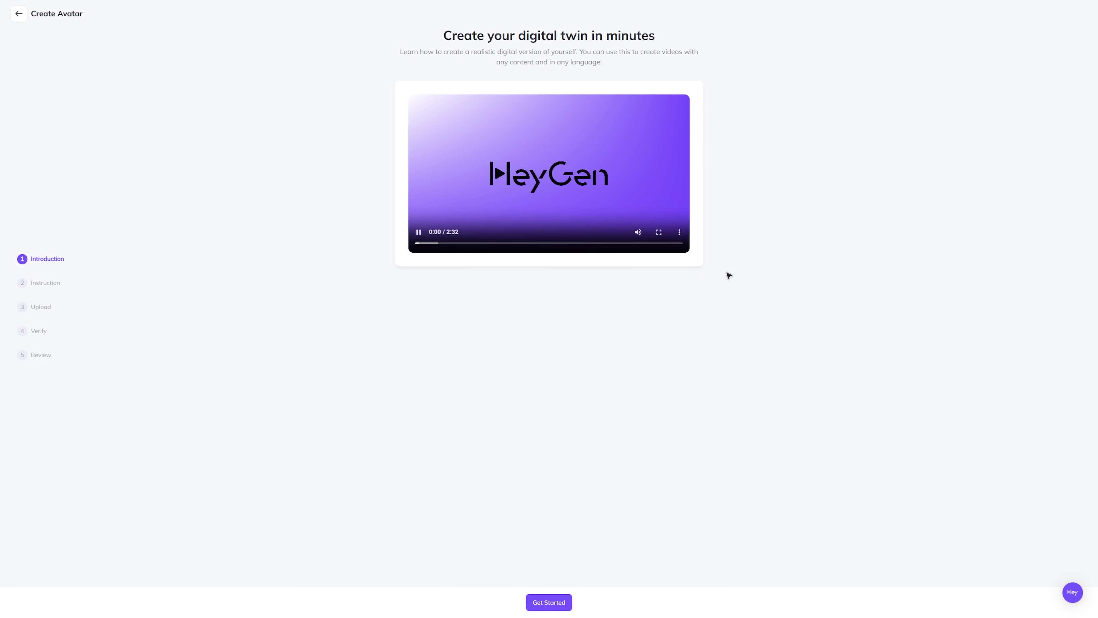
{"action": "left_click", "coordinate": [544, 606]}
{"action": "left_click", "coordinate": [568, 601]}
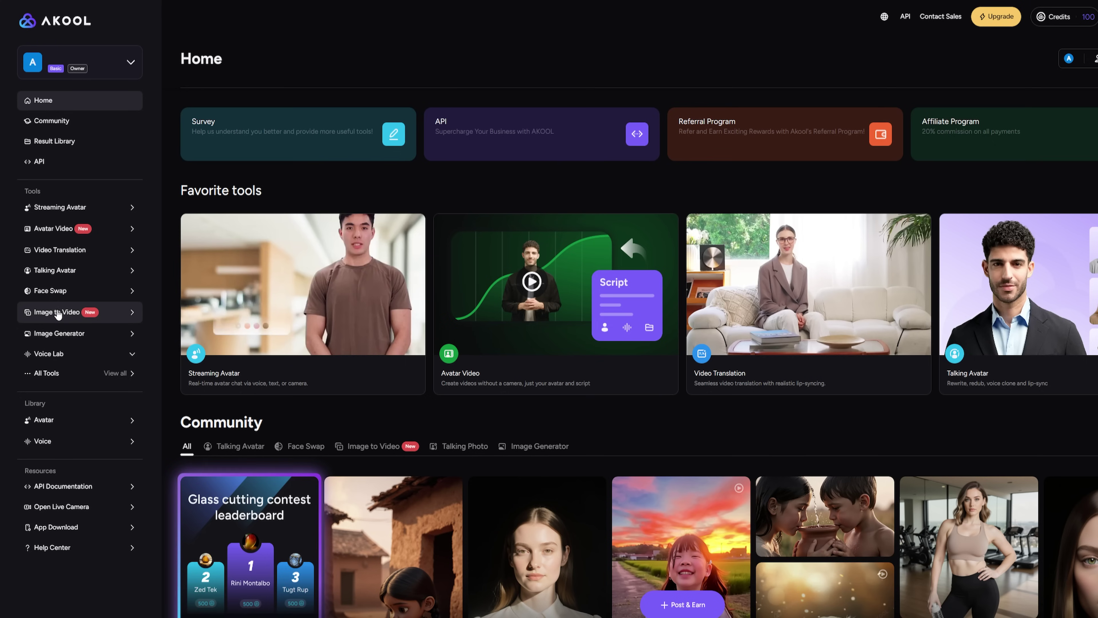
Load the woman's photo into Image to Video with the prompt 'Person smiles and waves hello.'
{"action": "left_click", "coordinate": [48, 312]}
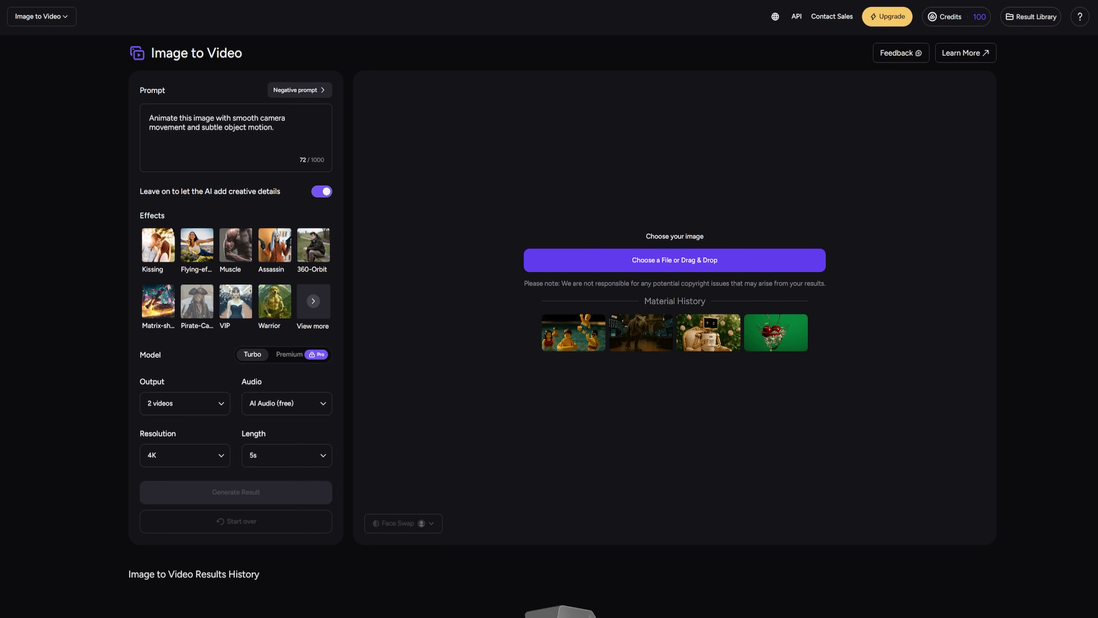
{"action": "left_click_drag", "start_coordinate": [1097, 199], "coordinate": [619, 199]}
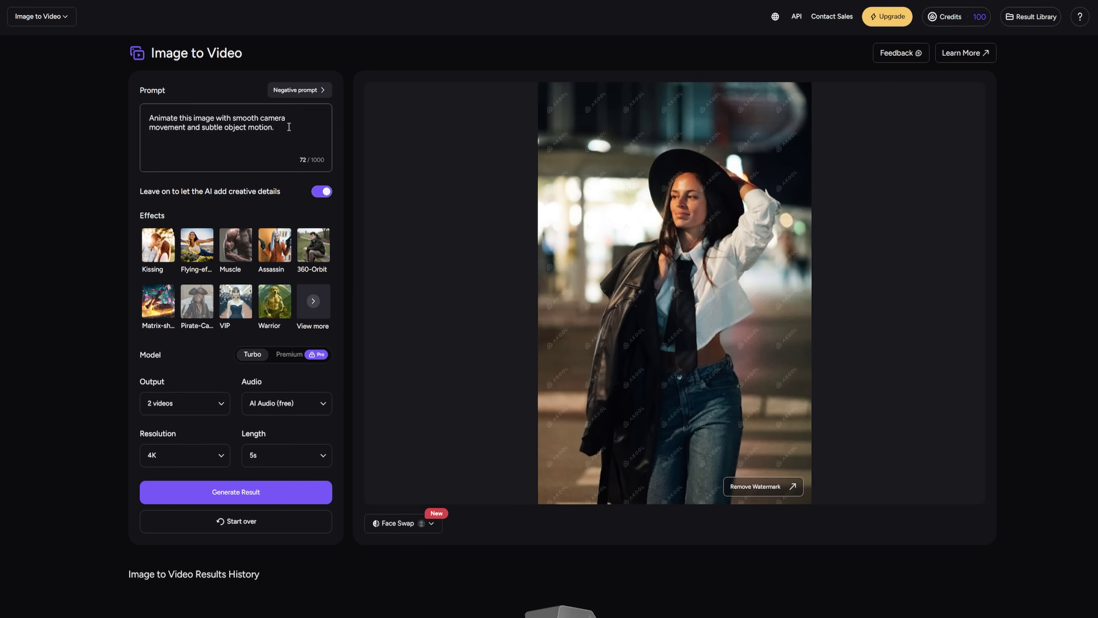
{"action": "type", "text": "Pe"}
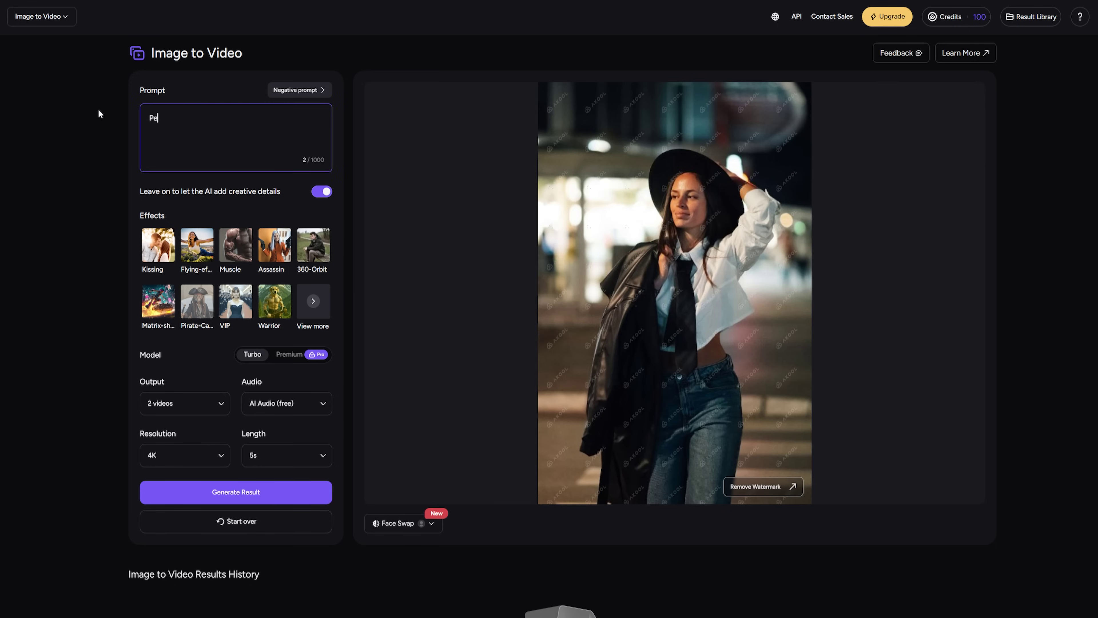
{"action": "type", "text": "rson smiles and waves hello."}
{"action": "left_click", "coordinate": [98, 112]}
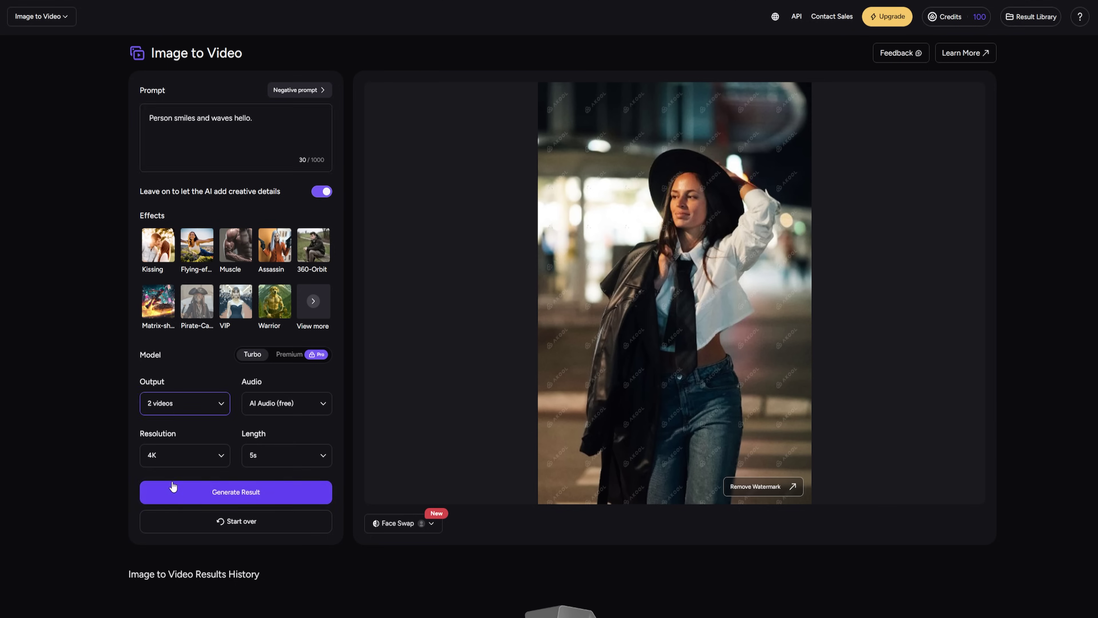
Set resolution to 720P, keep length at 5s, and generate the videos
{"action": "left_click", "coordinate": [173, 456]}
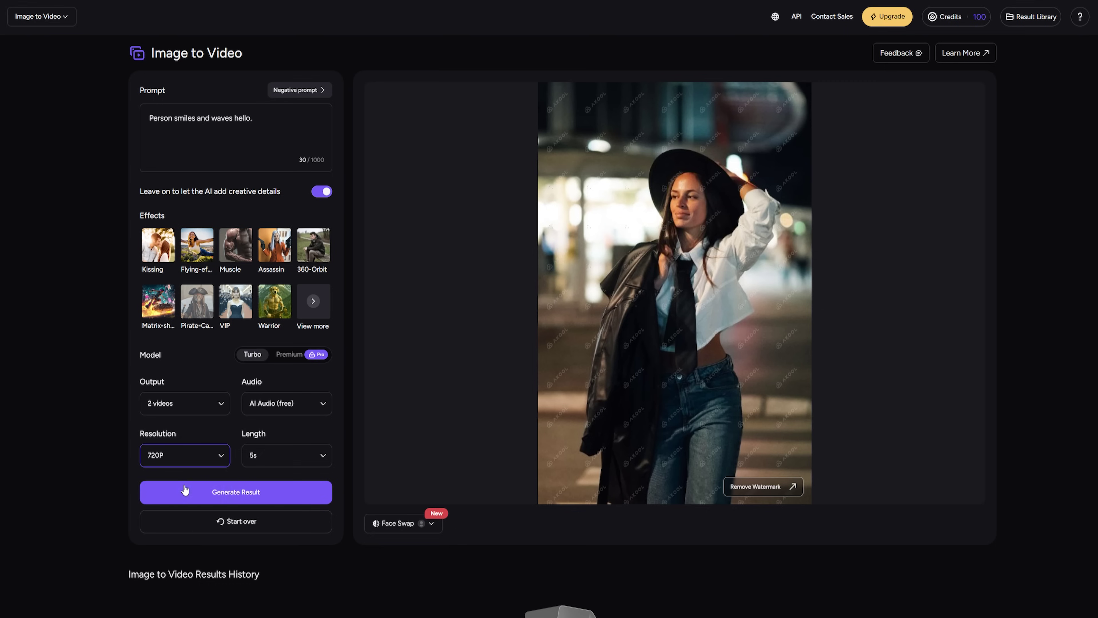
{"action": "left_click", "coordinate": [284, 456]}
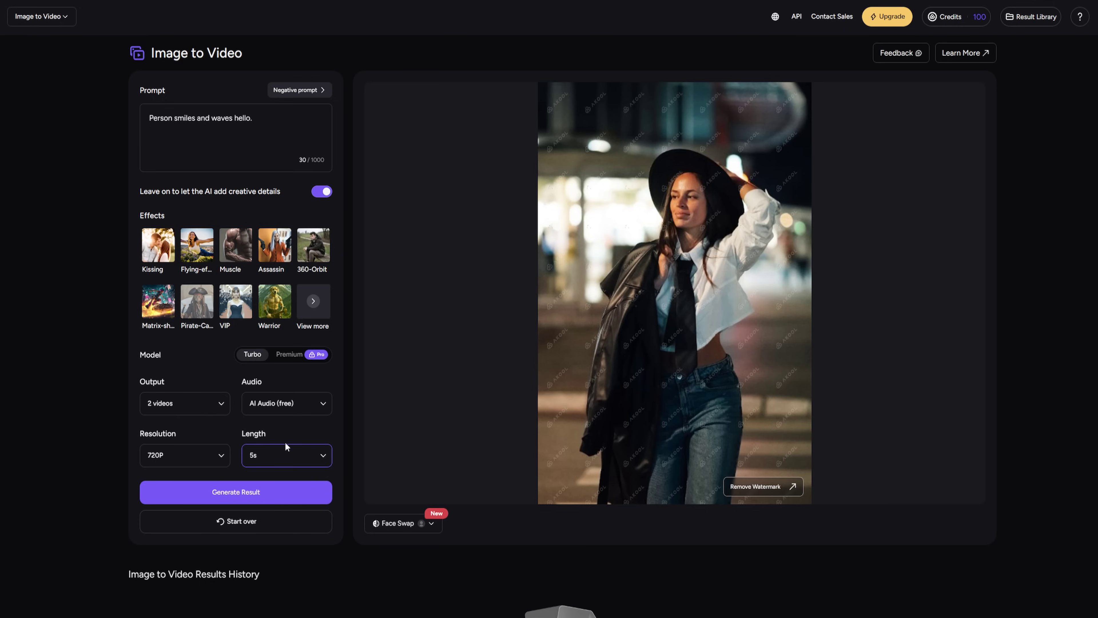
{"action": "left_click", "coordinate": [217, 493]}
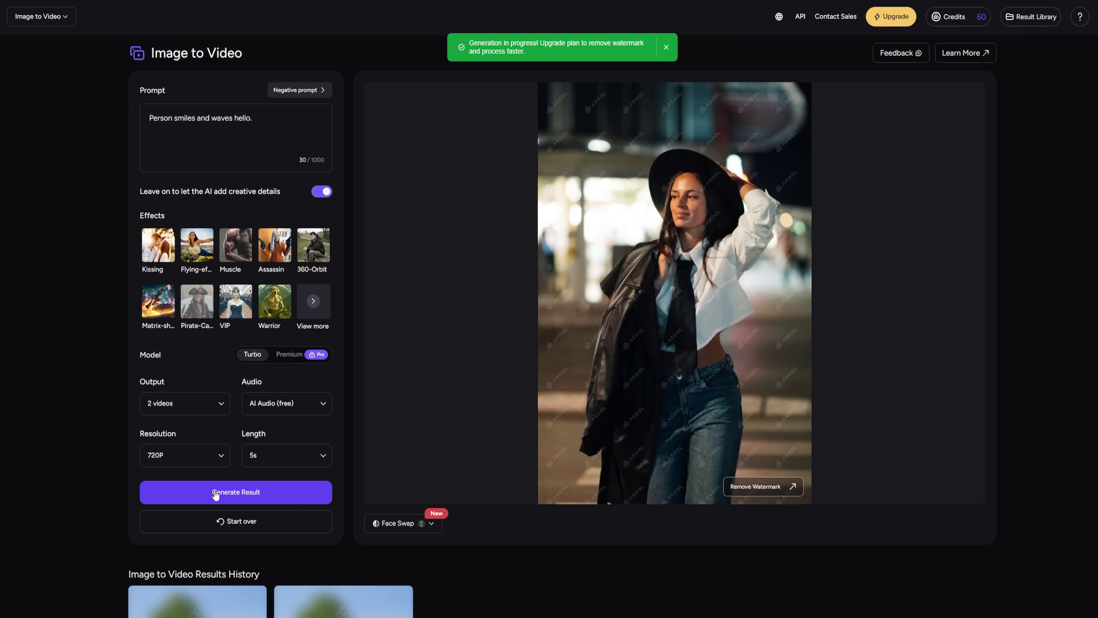
Play both smile-and-wave clips from the Image to Video Results History
{"action": "scroll", "coordinate": [215, 494], "scroll_direction": "down", "scroll_amount": 10}
{"action": "scroll", "coordinate": [215, 497], "scroll_direction": "up", "scroll_amount": 5}
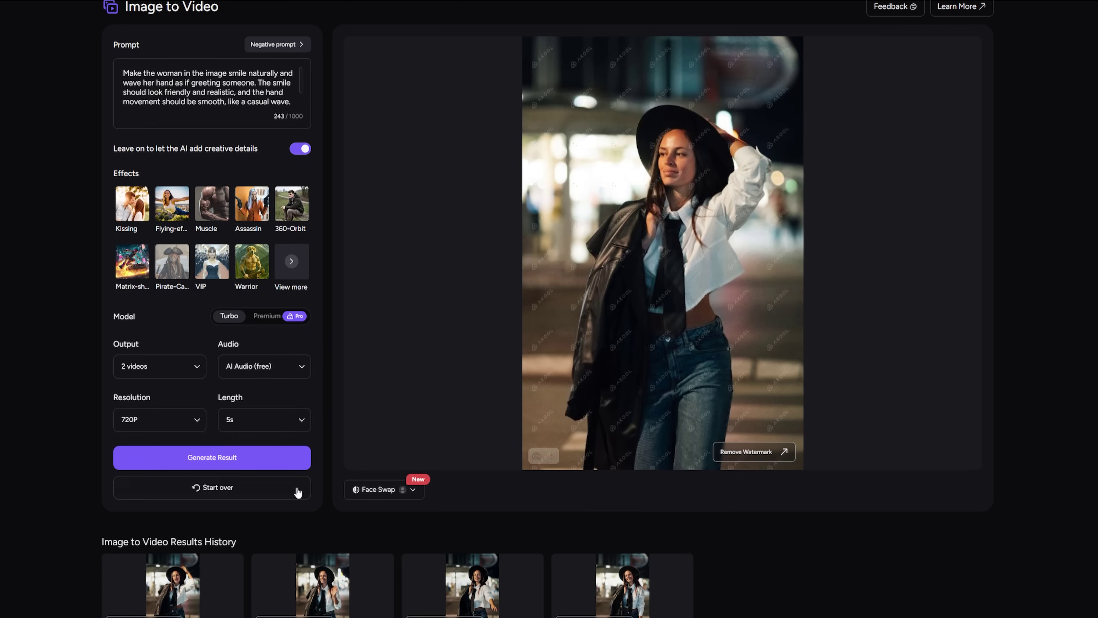
{"action": "left_click", "coordinate": [172, 597]}
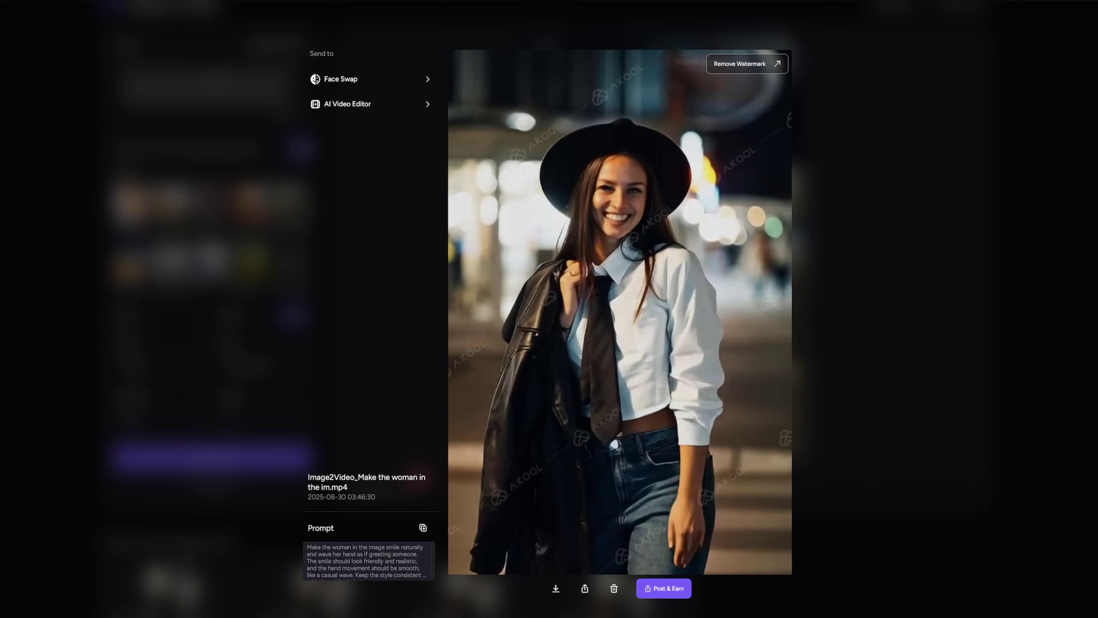
{"action": "key", "text": "Escape"}
{"action": "left_click", "coordinate": [318, 600]}
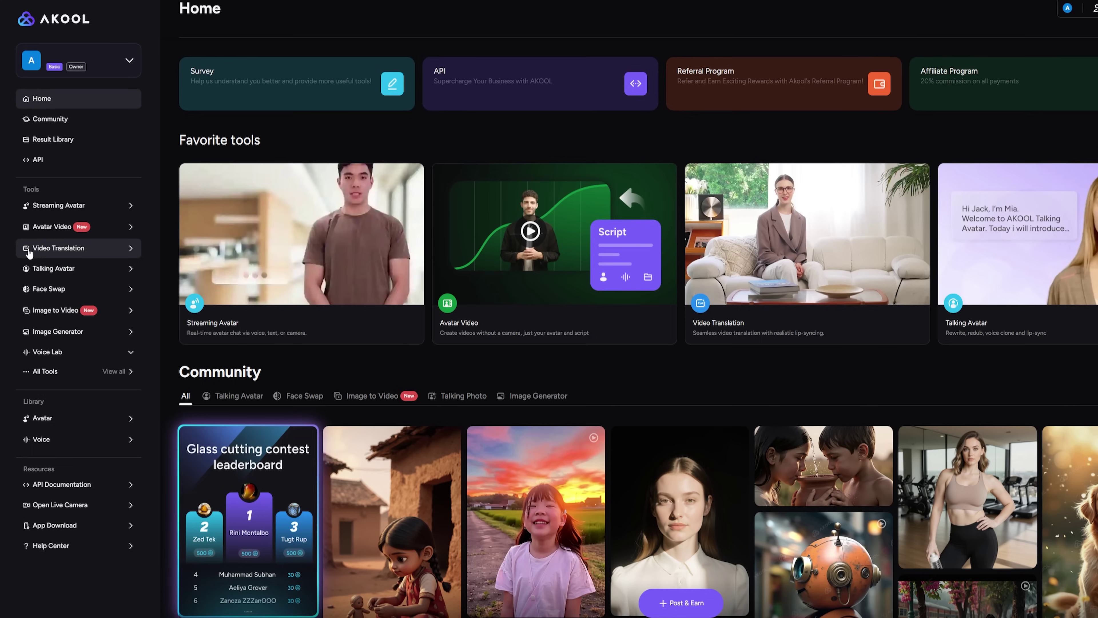
Upload the video to Video Translation and begin a new translation
{"action": "left_click", "coordinate": [69, 252]}
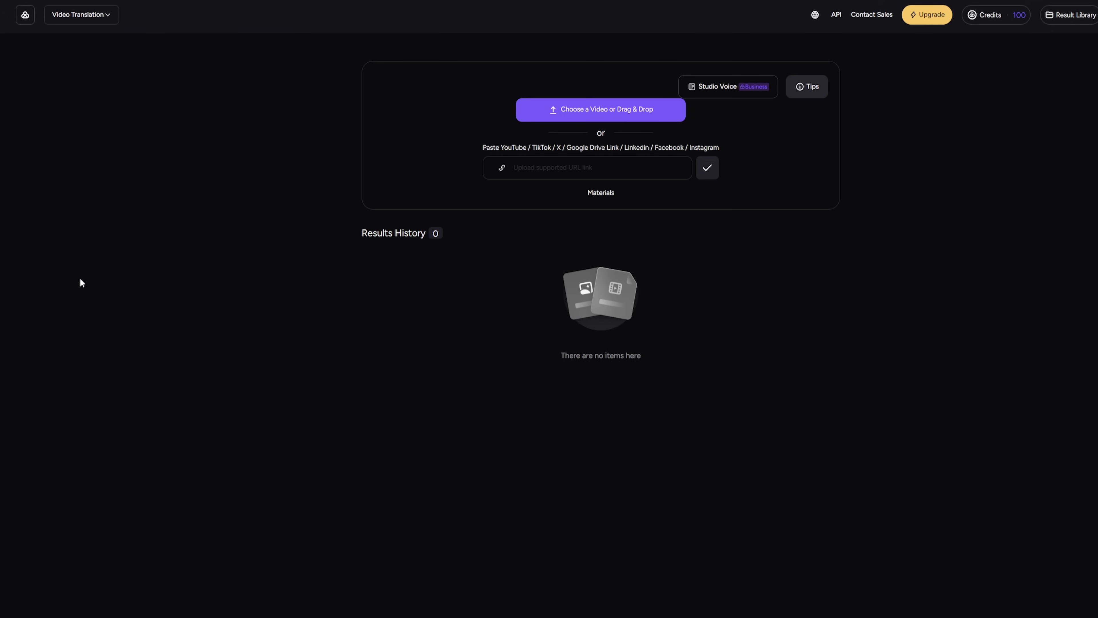
{"action": "left_click_drag", "start_coordinate": [601, 147], "coordinate": [601, 147]}
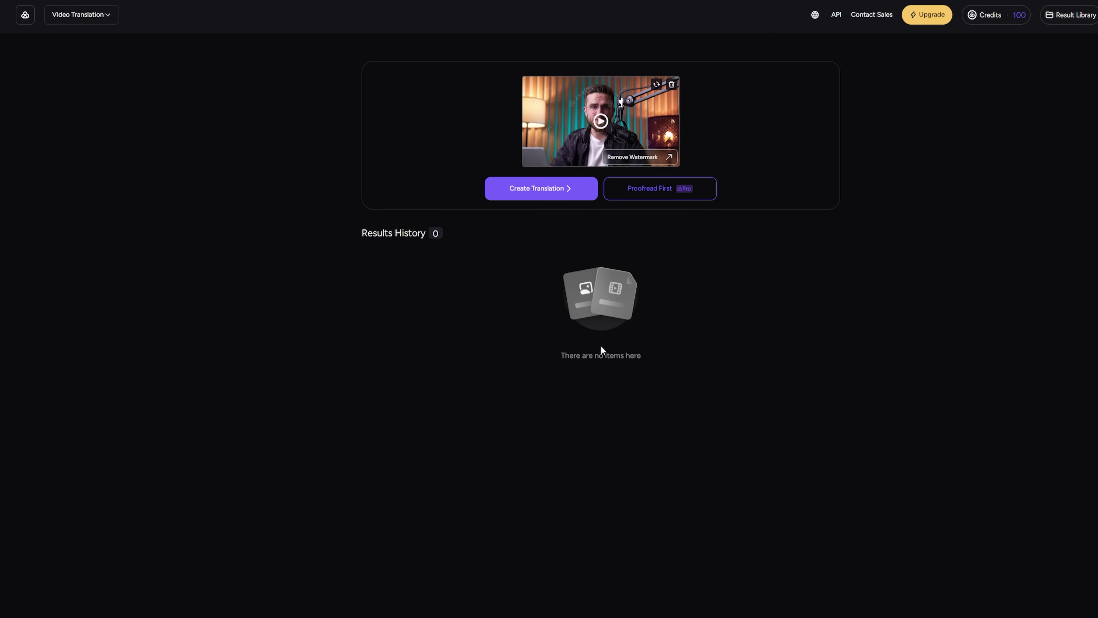
{"action": "left_click", "coordinate": [559, 190]}
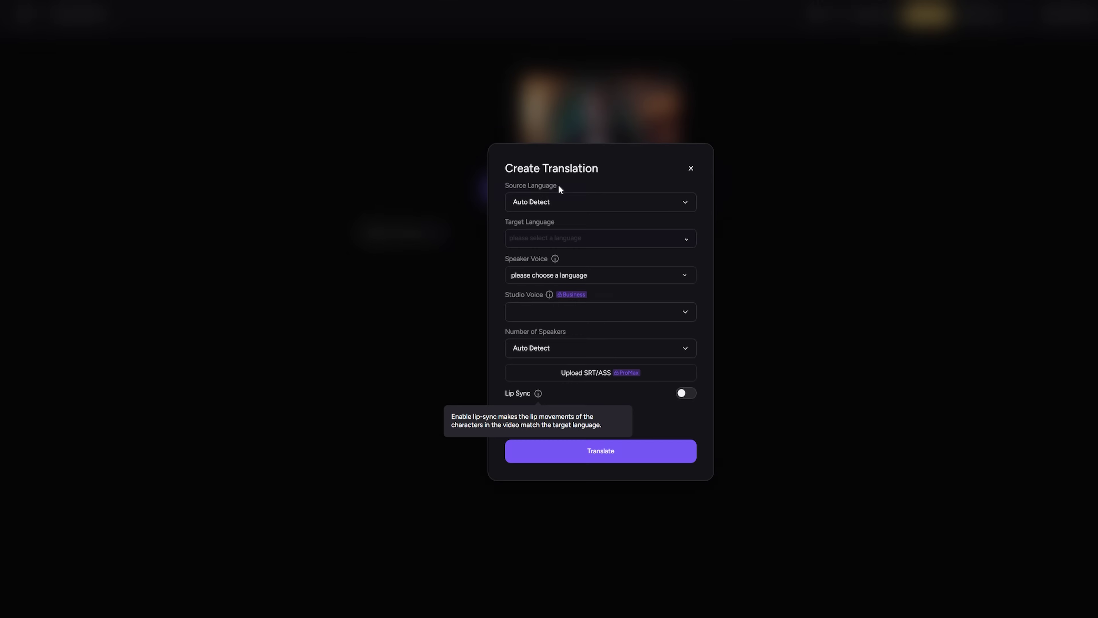
Set the source language to English and the target language to Italian
{"action": "left_click", "coordinate": [565, 204]}
{"action": "scroll", "coordinate": [581, 289], "scroll_direction": "down", "scroll_amount": 5}
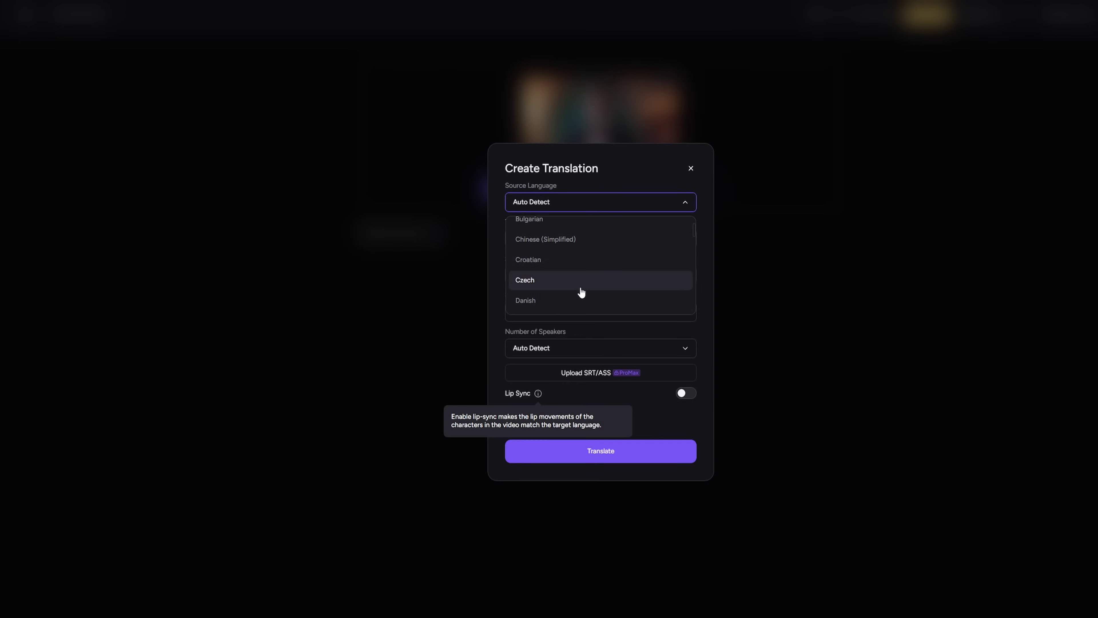
{"action": "left_click", "coordinate": [575, 247]}
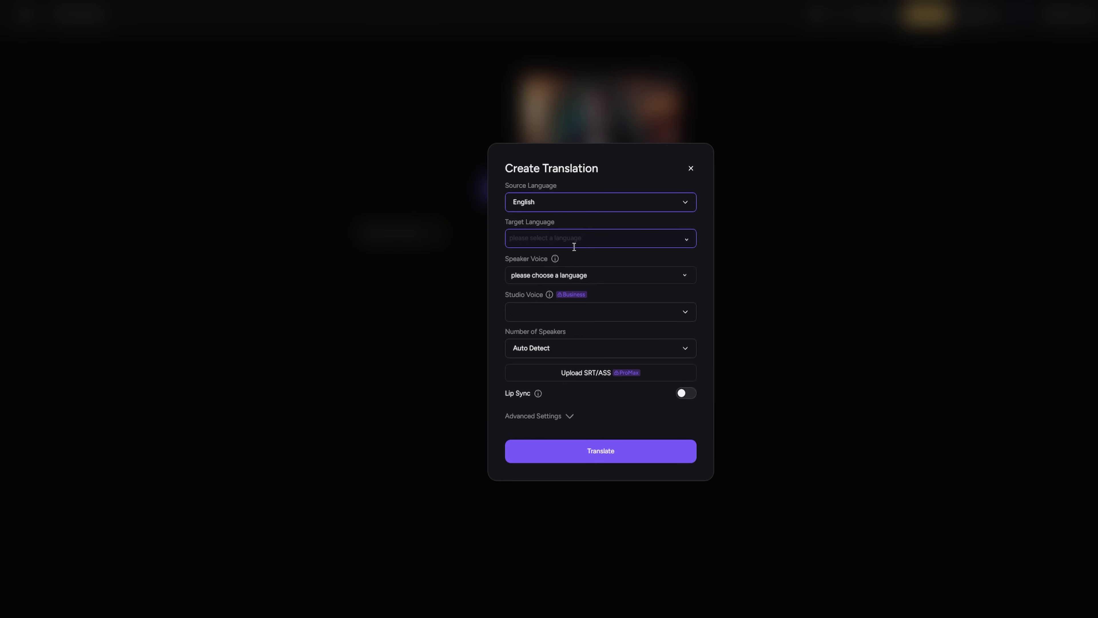
{"action": "left_click", "coordinate": [592, 237]}
{"action": "scroll", "coordinate": [588, 320], "scroll_direction": "down", "scroll_amount": 3}
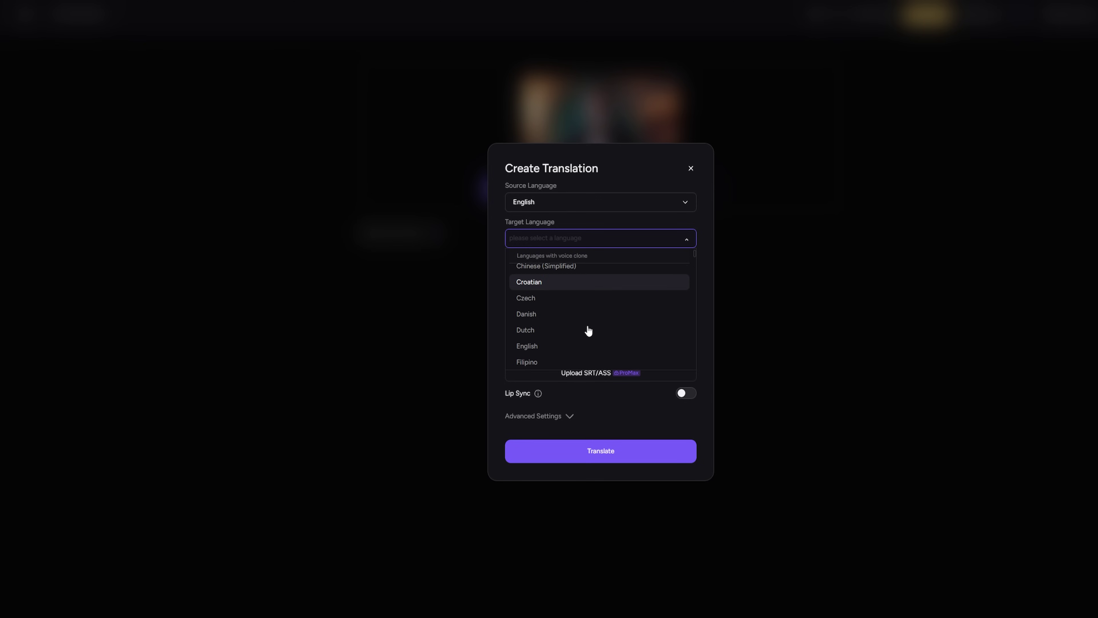
{"action": "scroll", "coordinate": [567, 307], "scroll_direction": "down", "scroll_amount": 2}
{"action": "scroll", "coordinate": [562, 304], "scroll_direction": "down", "scroll_amount": 1}
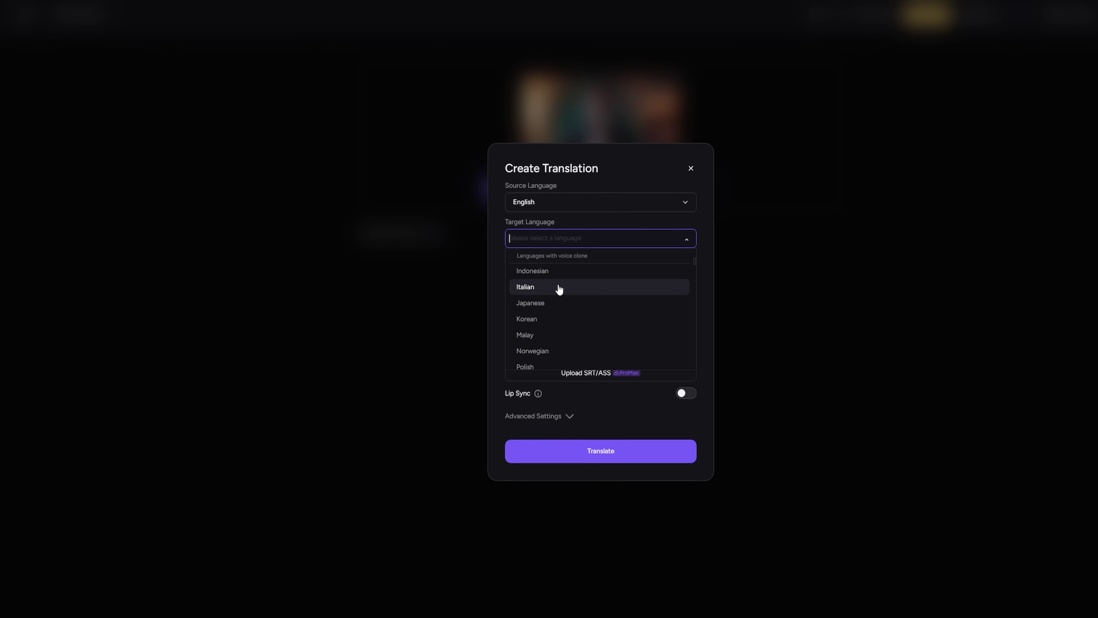
{"action": "left_click", "coordinate": [706, 293]}
Clone the speaker's own voice and set the number of speakers to 1
{"action": "left_click", "coordinate": [610, 277]}
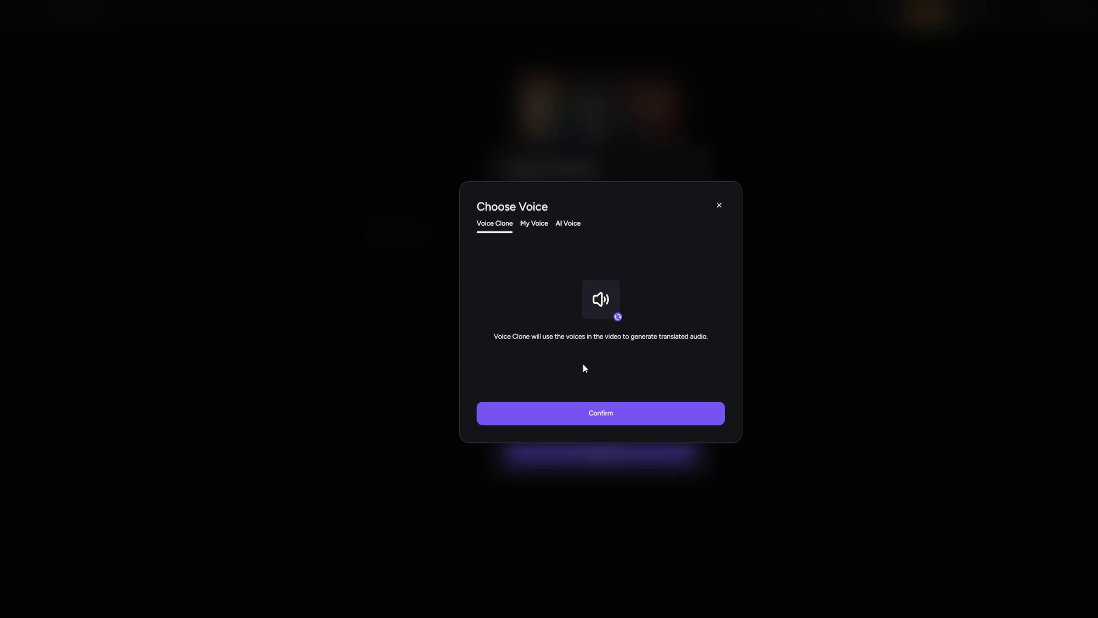
{"action": "left_click", "coordinate": [599, 415]}
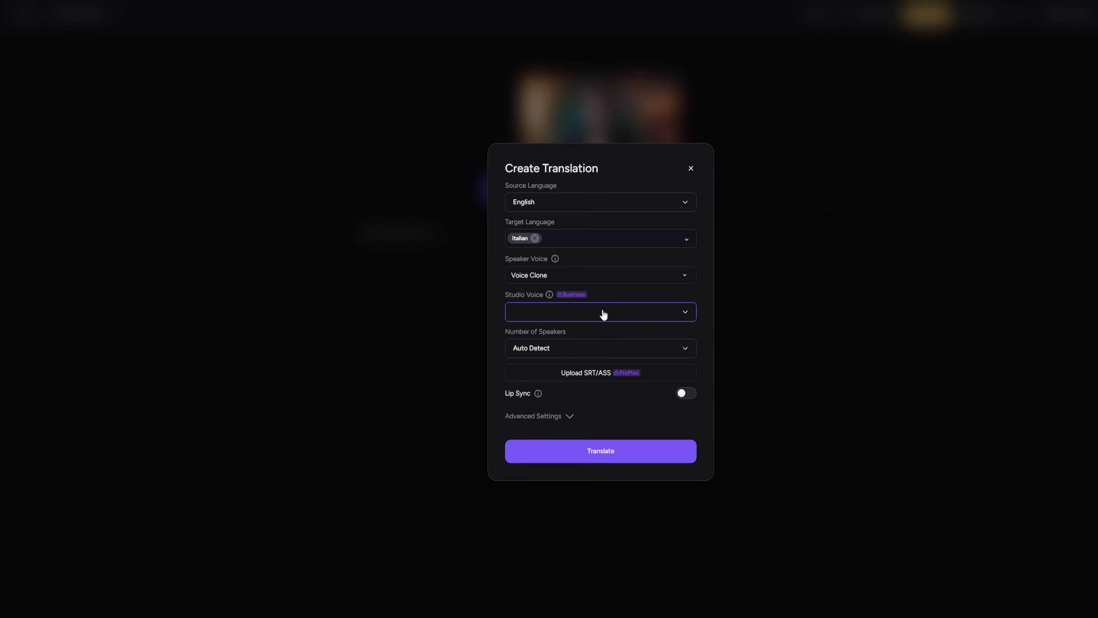
{"action": "left_click", "coordinate": [559, 351]}
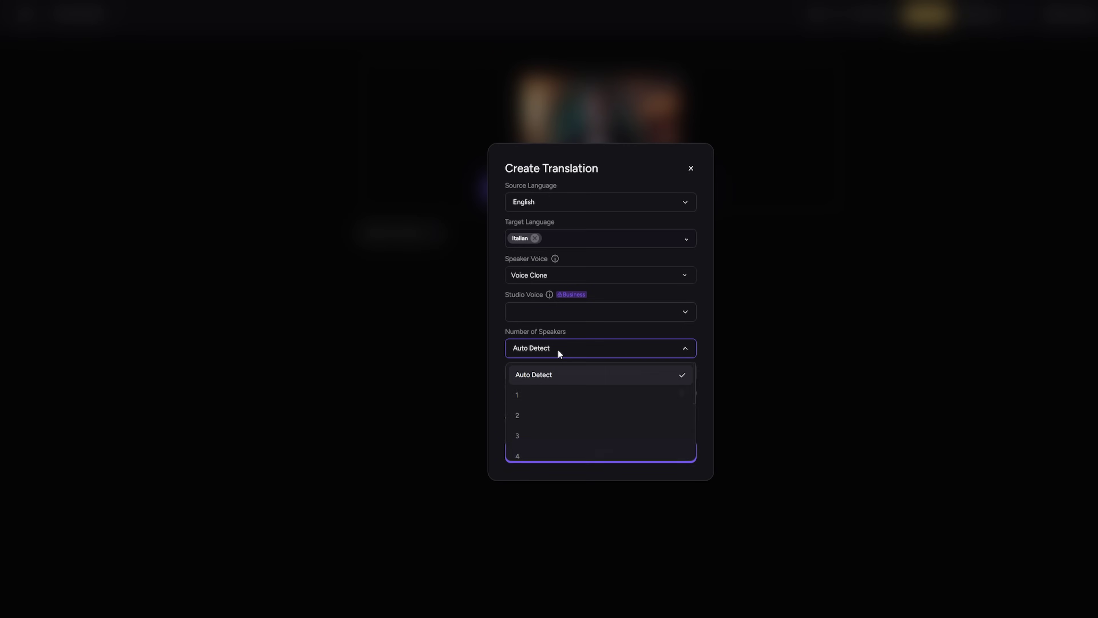
{"action": "left_click", "coordinate": [540, 395]}
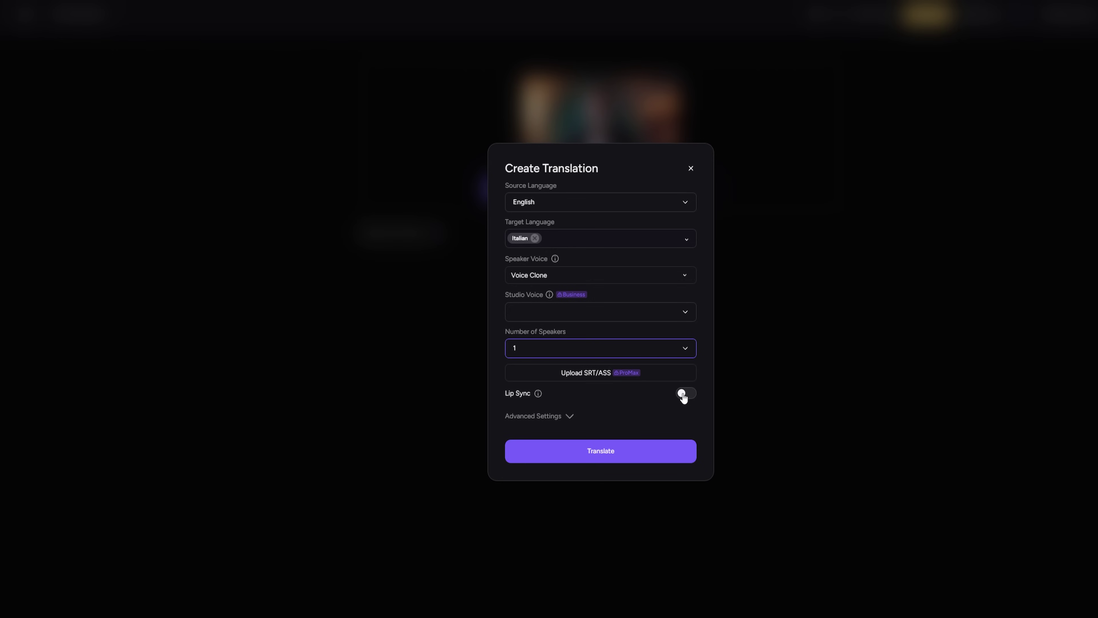
Review the Advanced Settings info tips and start the Italian translation
{"action": "left_click", "coordinate": [570, 416]}
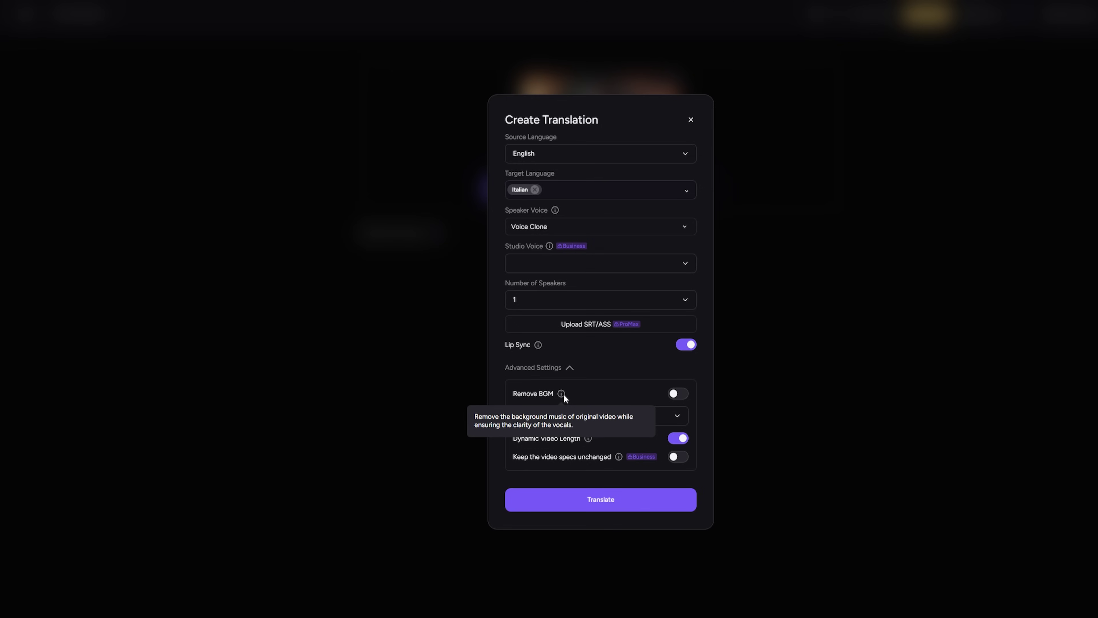
{"action": "mouse_move", "coordinate": [565, 393]}
{"action": "mouse_move", "coordinate": [588, 439]}
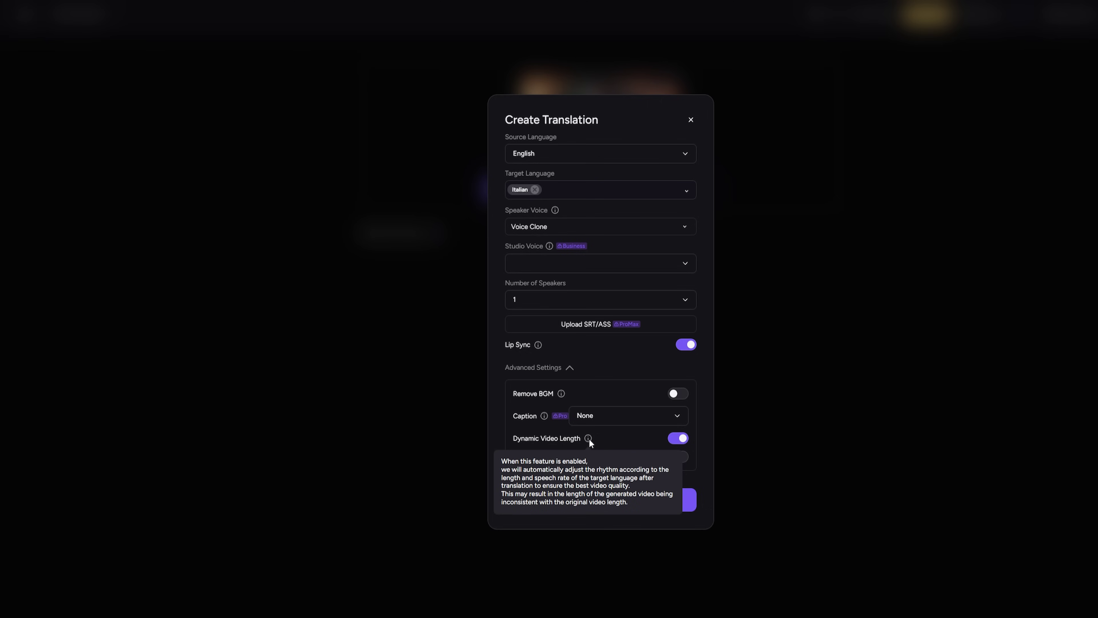
{"action": "mouse_move", "coordinate": [617, 457]}
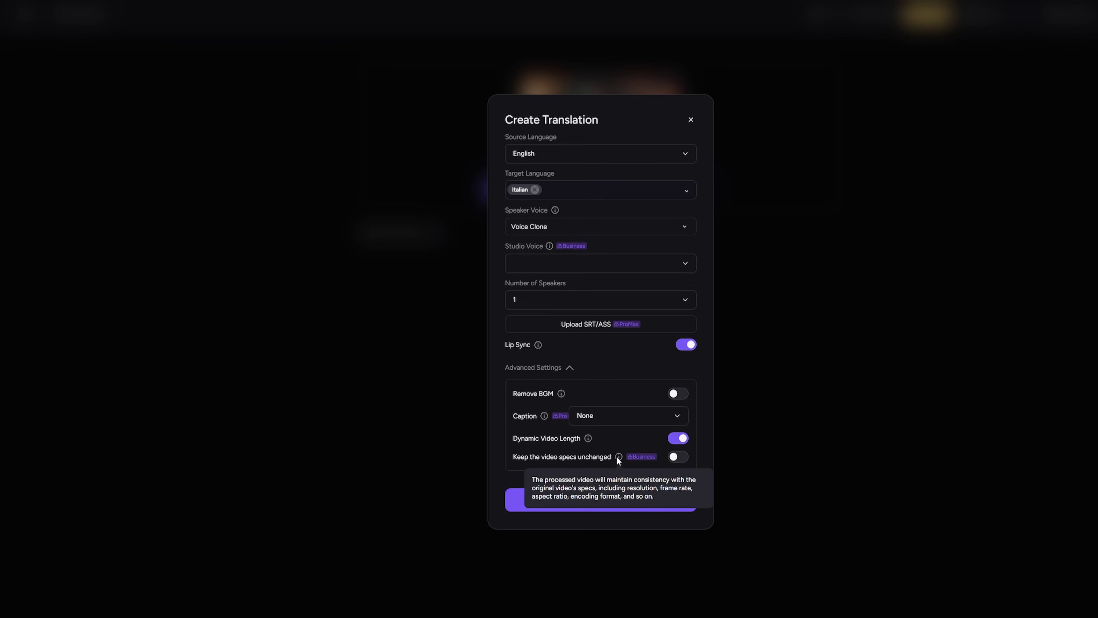
{"action": "left_click", "coordinate": [619, 499]}
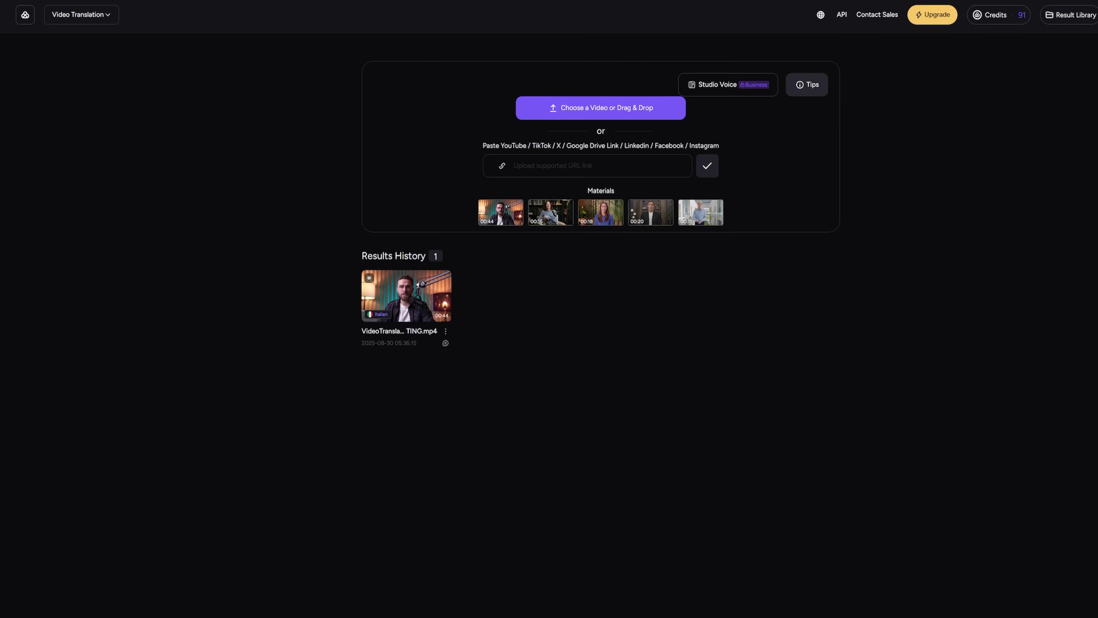
Play the finished 44-second Italian video from Results History
{"action": "left_click", "coordinate": [407, 286]}
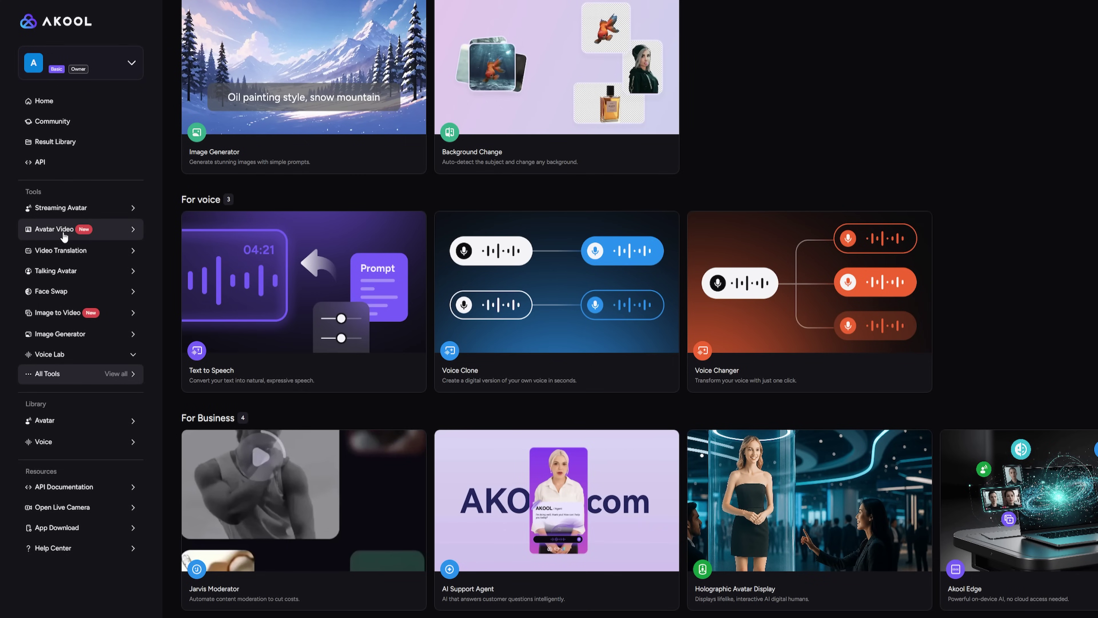
In a new avatar video, browse the avatar pages and pick Ella in casual as presenter
{"action": "left_click", "coordinate": [56, 233]}
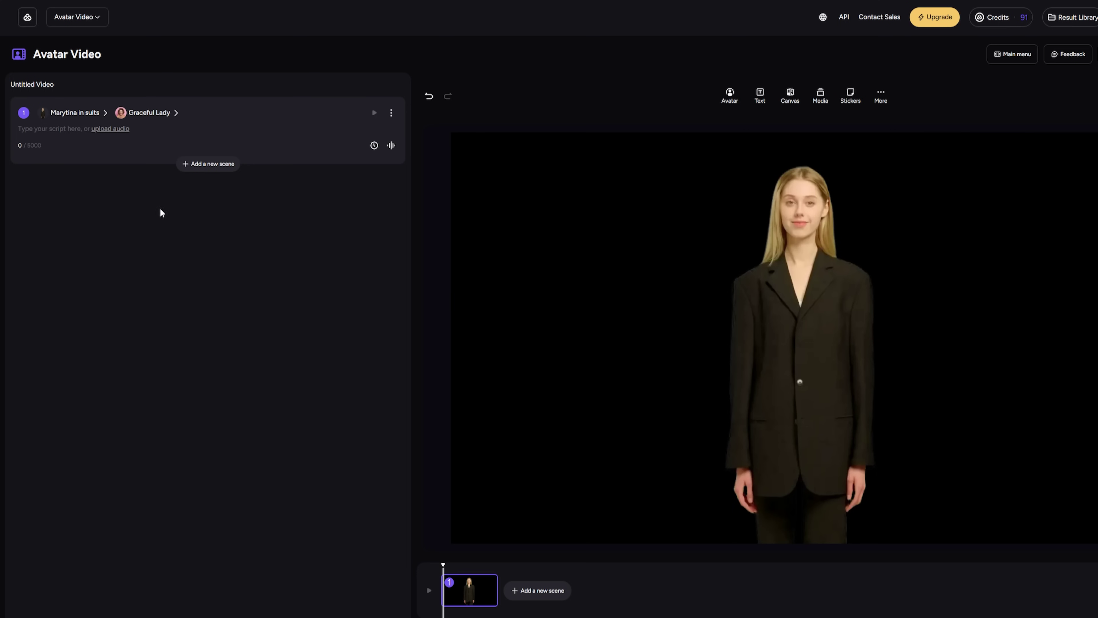
{"action": "left_click", "coordinate": [63, 114]}
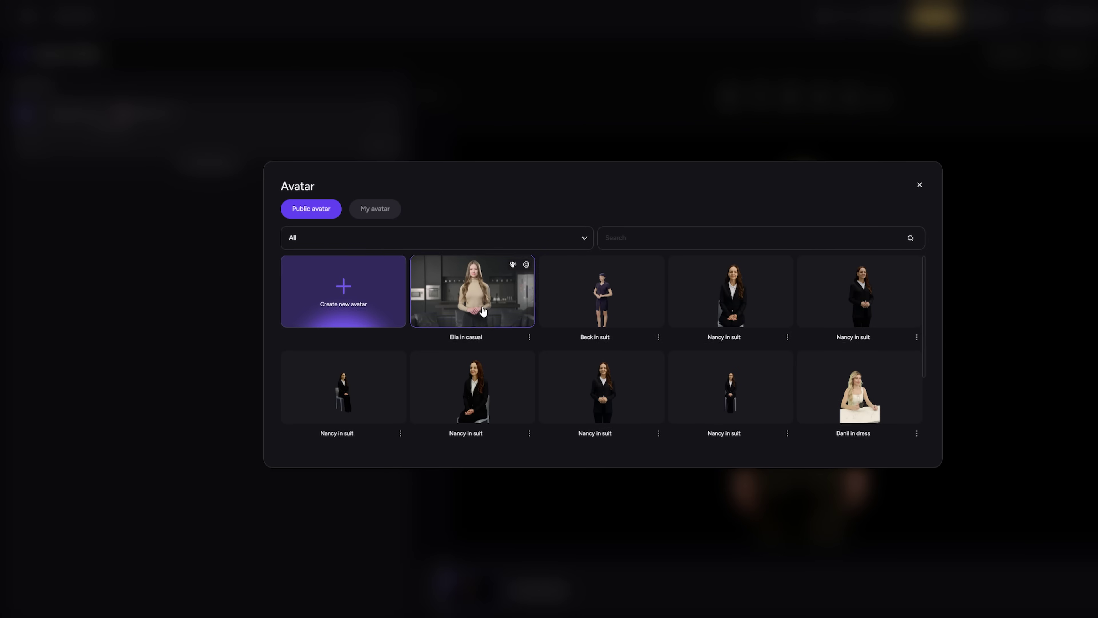
{"action": "scroll", "coordinate": [510, 308], "scroll_direction": "down", "scroll_amount": 3}
{"action": "scroll", "coordinate": [657, 308], "scroll_direction": "down", "scroll_amount": 1}
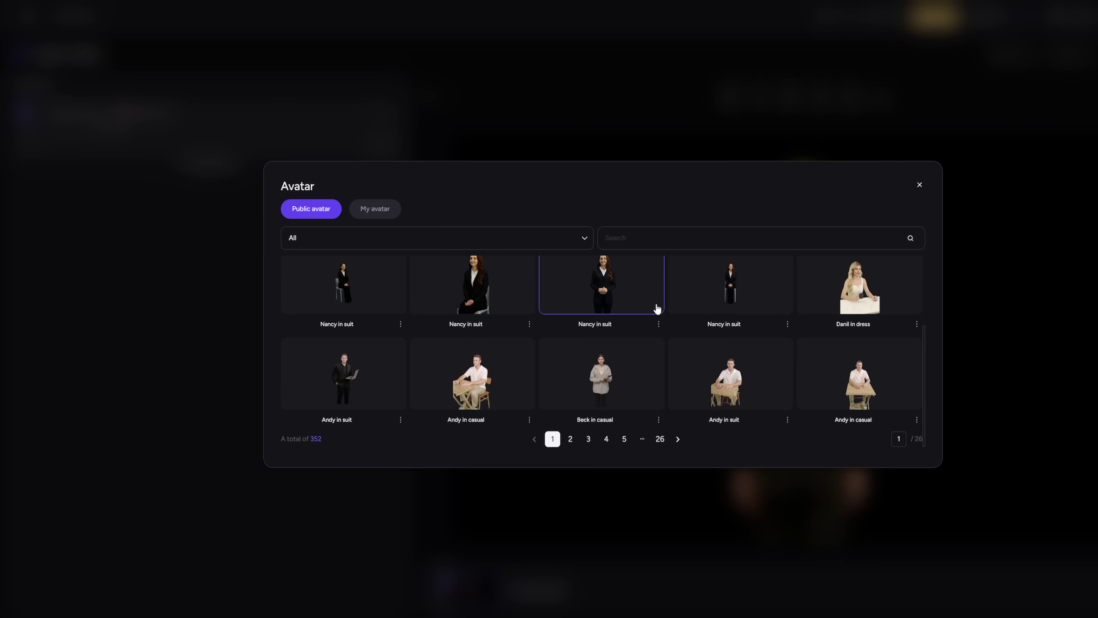
{"action": "left_click", "coordinate": [570, 439]}
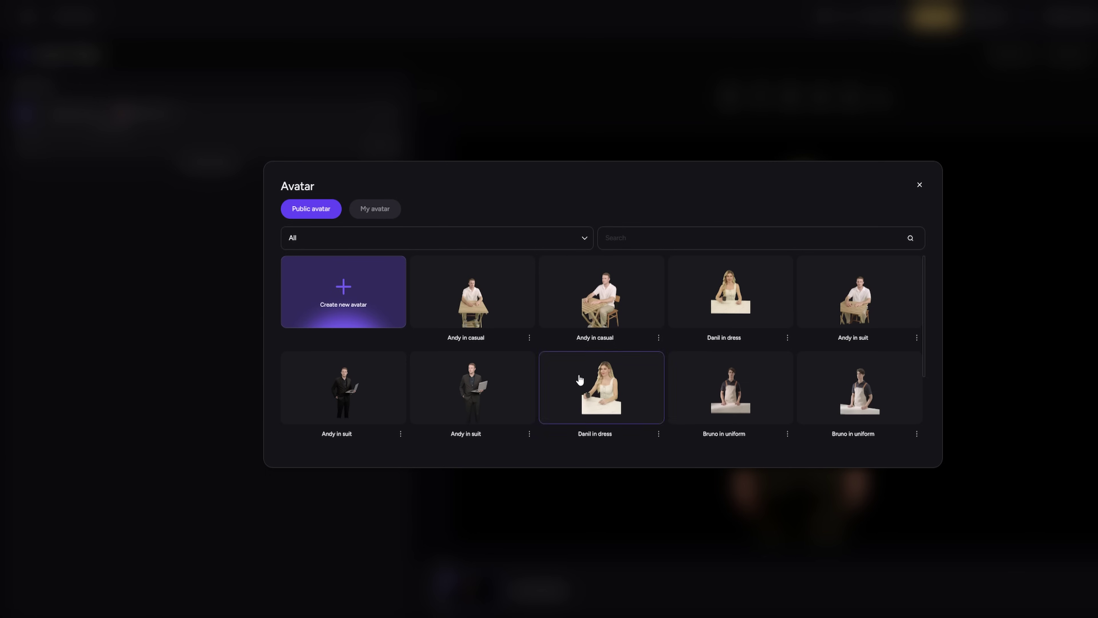
{"action": "scroll", "coordinate": [606, 346], "scroll_direction": "down", "scroll_amount": 4}
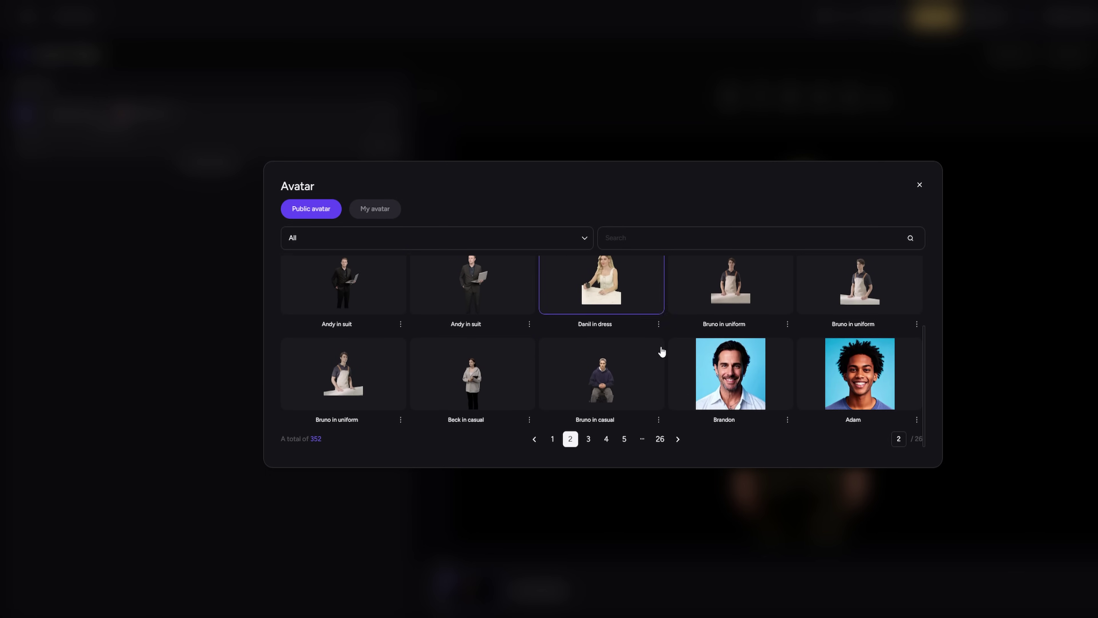
{"action": "left_click", "coordinate": [589, 439]}
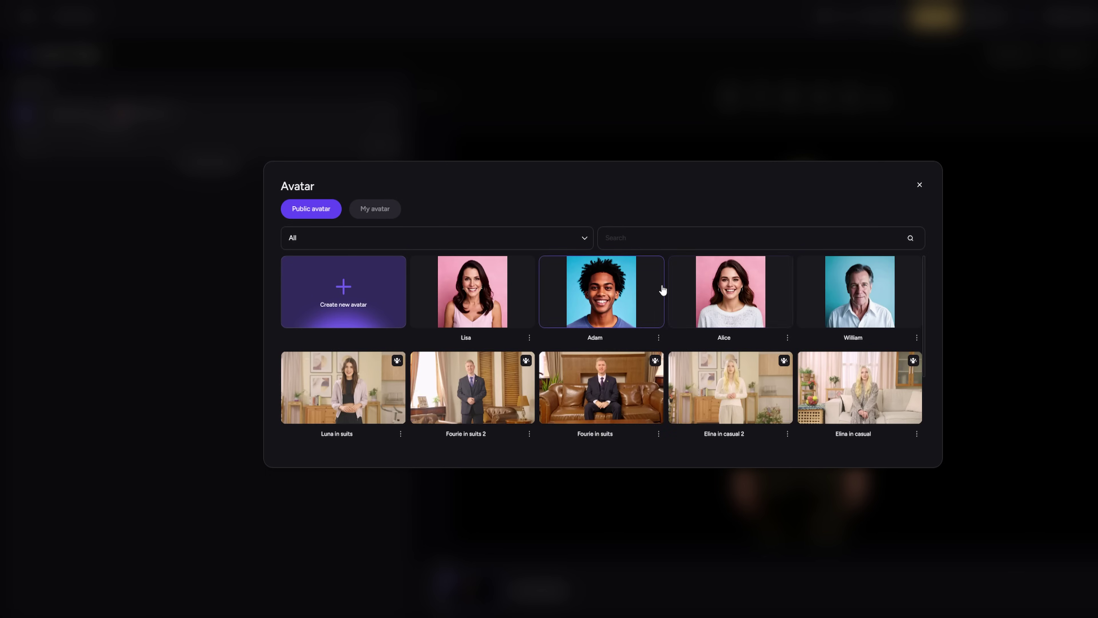
{"action": "scroll", "coordinate": [663, 289], "scroll_direction": "down", "scroll_amount": 3}
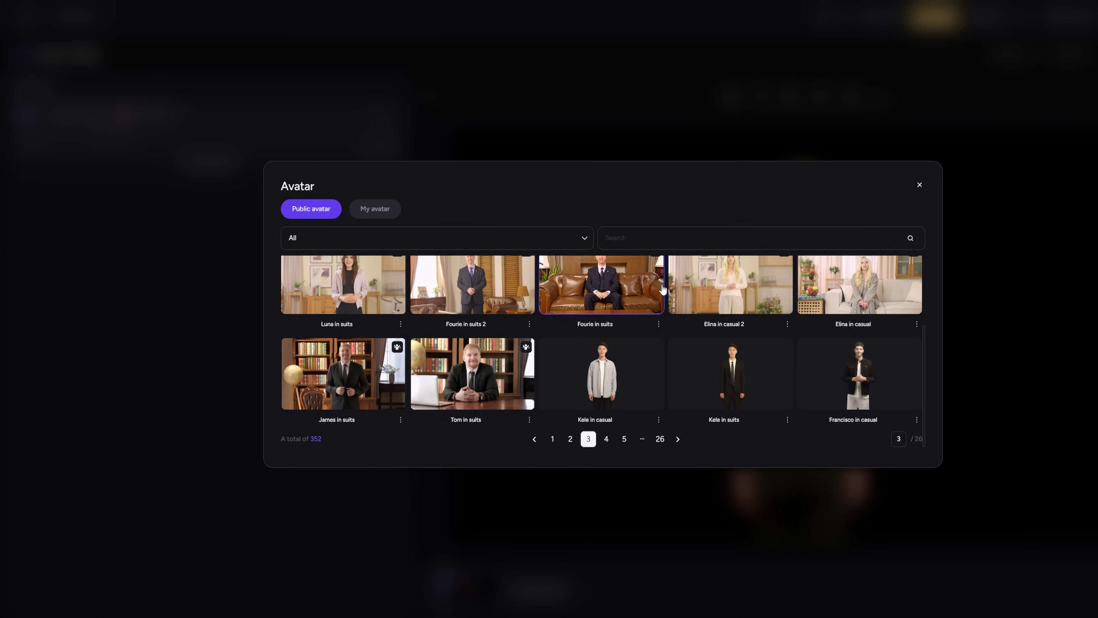
{"action": "left_click", "coordinate": [607, 439]}
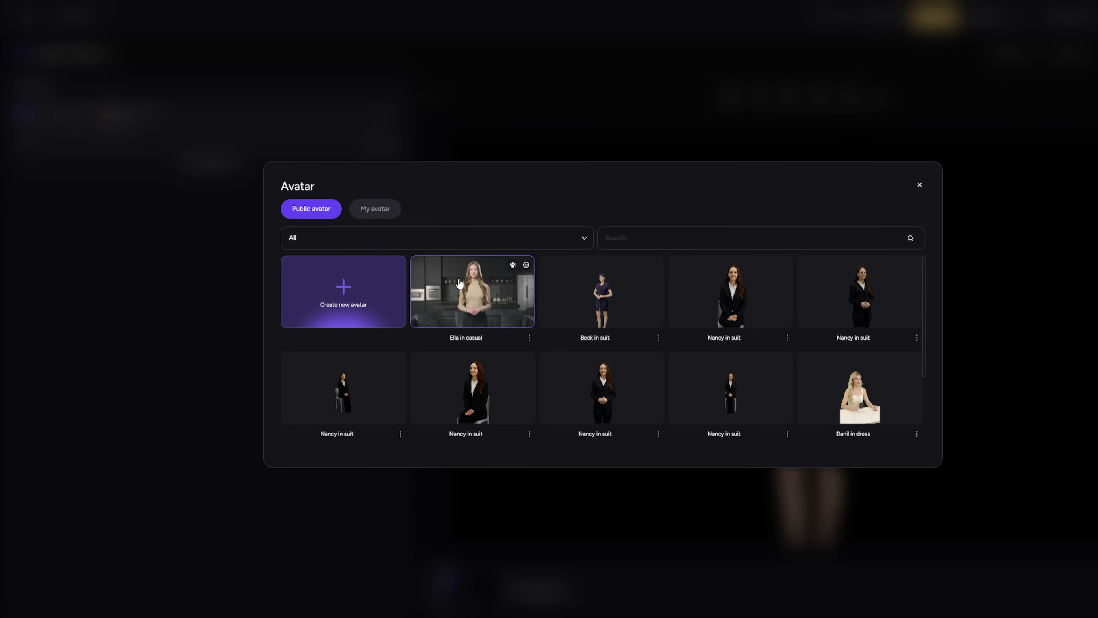
{"action": "left_click", "coordinate": [459, 284]}
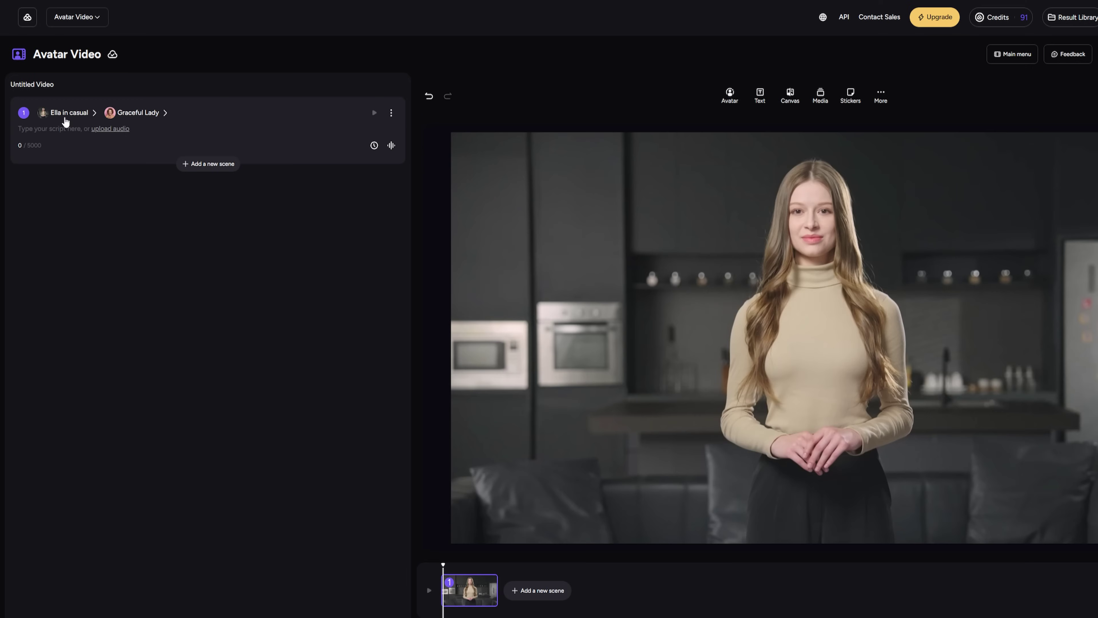
Swap the presenter to Andy in suit and add a (GESTURE) cue to the script
{"action": "left_click", "coordinate": [65, 117]}
{"action": "left_click", "coordinate": [721, 300]}
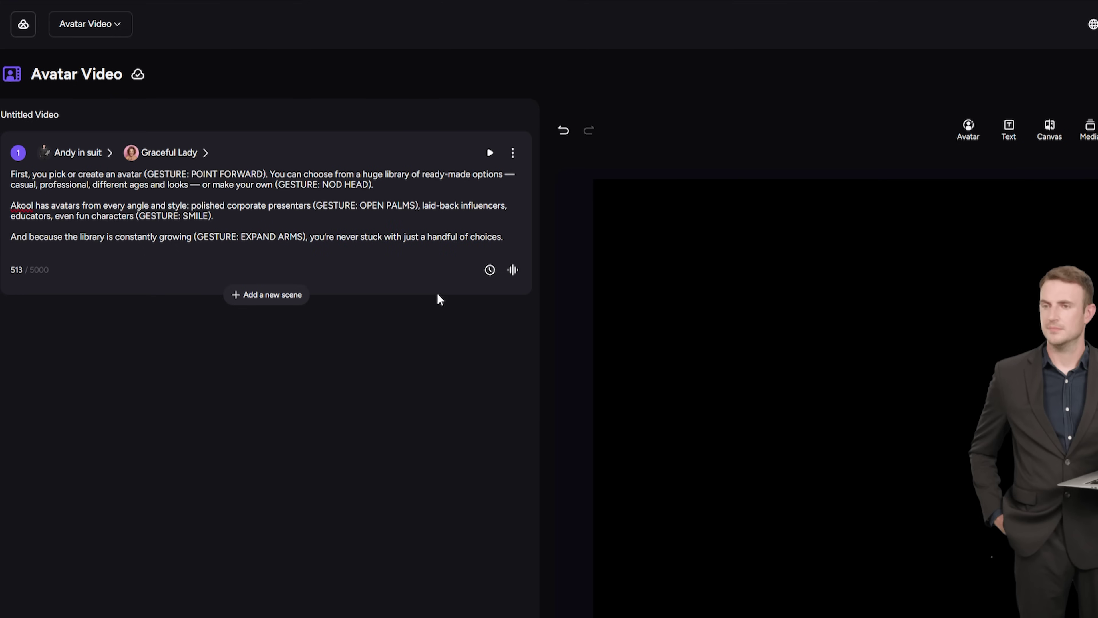
{"action": "key", "text": "BackSpace"}
{"action": "type", "text": "(GESTURE: SHRUG SHOULDE"}
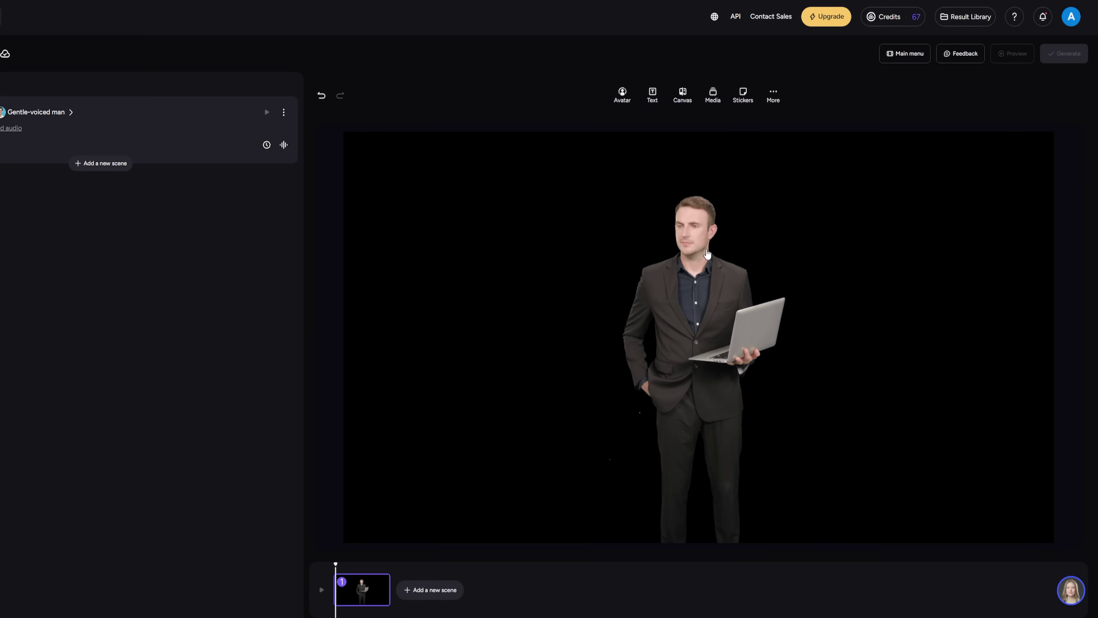
{"action": "left_click", "coordinate": [699, 251]}
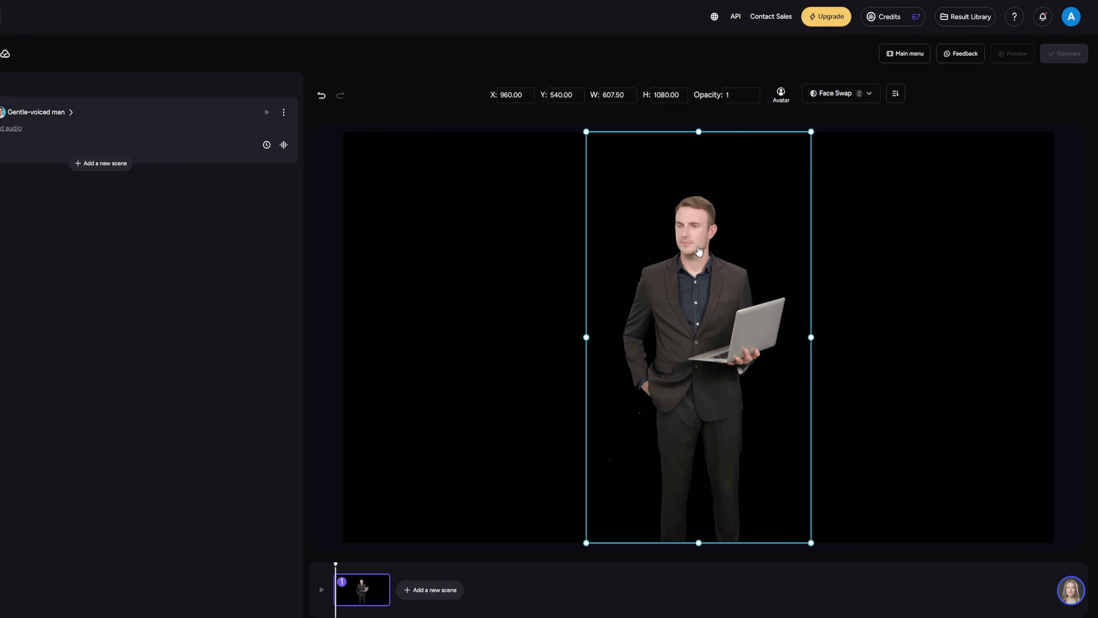
Open the avatar's Face Swap options and close them again
{"action": "left_click", "coordinate": [836, 96]}
{"action": "left_click", "coordinate": [460, 394]}
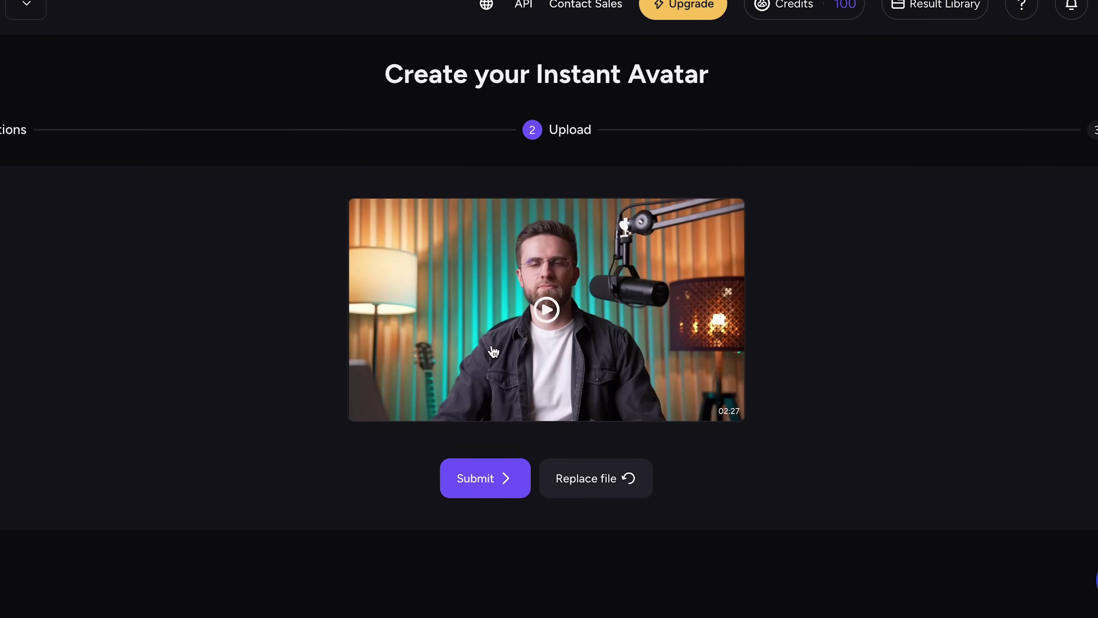
Preview the uploaded recording, skip ahead through it, and submit it for the instant avatar
{"action": "left_click", "coordinate": [546, 309]}
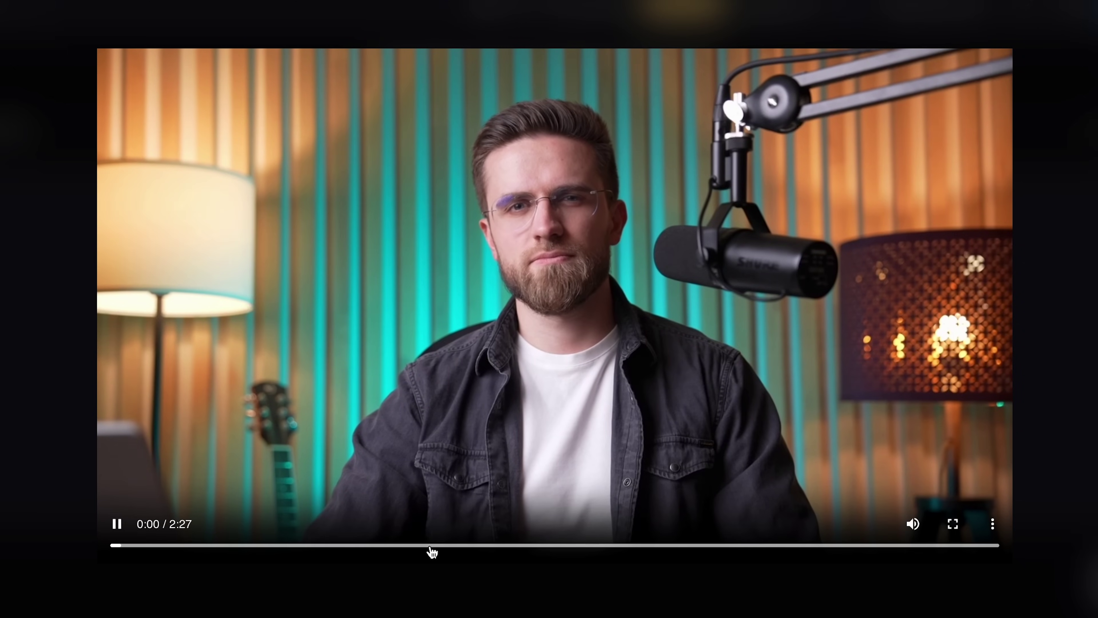
{"action": "left_click", "coordinate": [204, 545]}
{"action": "left_click", "coordinate": [314, 545]}
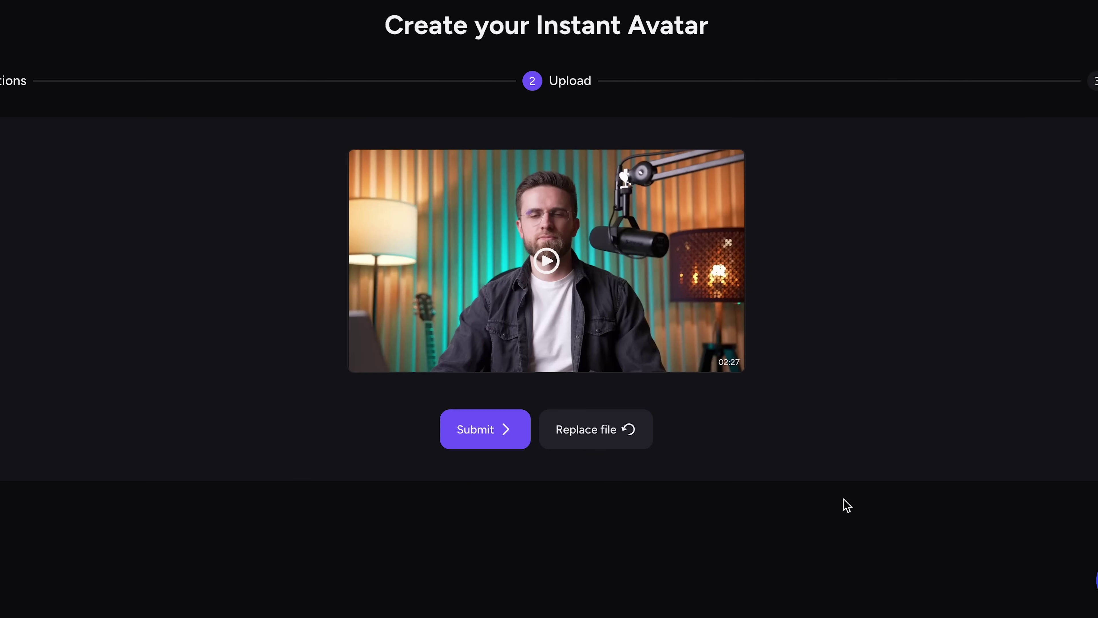
{"action": "left_click", "coordinate": [493, 440]}
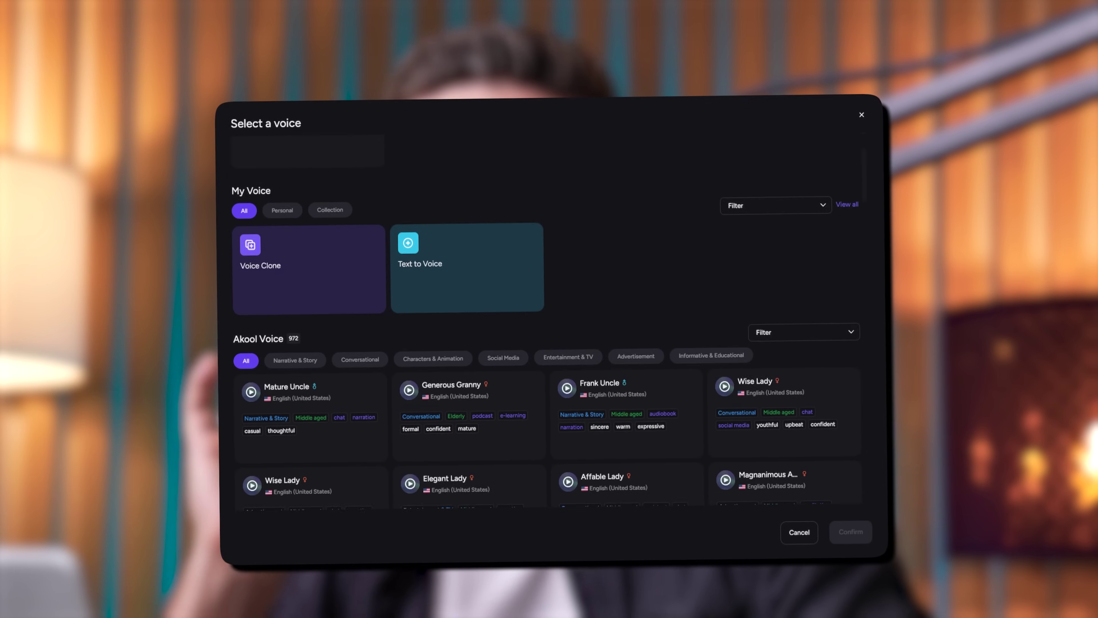
{"action": "scroll", "coordinate": [545, 328], "scroll_direction": "down", "scroll_amount": 5}
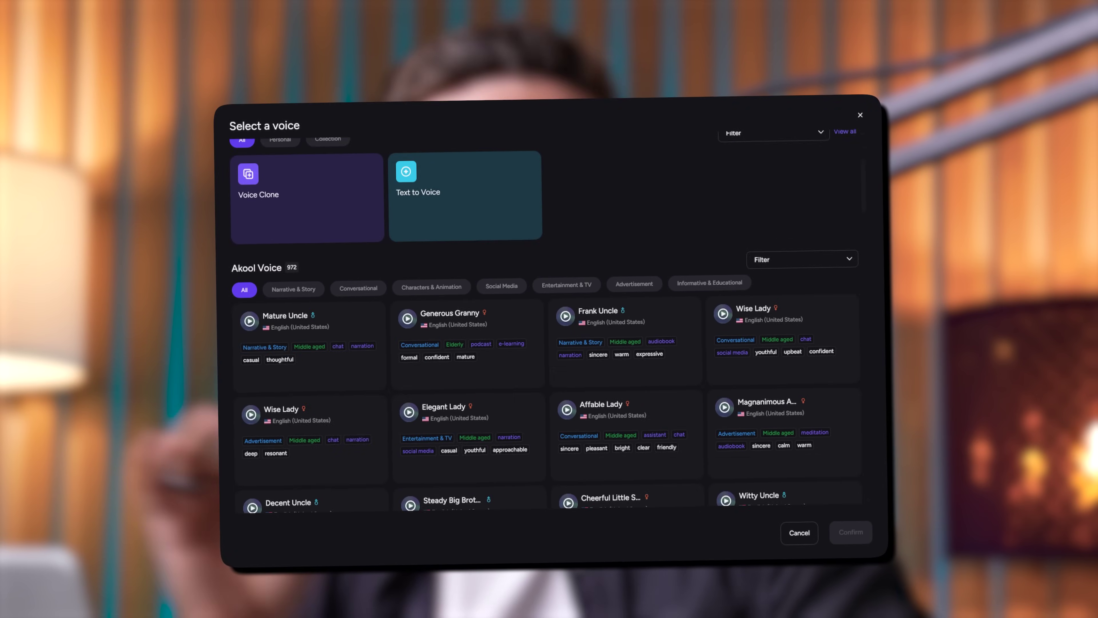
Start cloning a new voice from the Select a voice dialog
{"action": "scroll", "coordinate": [545, 329], "scroll_direction": "down", "scroll_amount": 7}
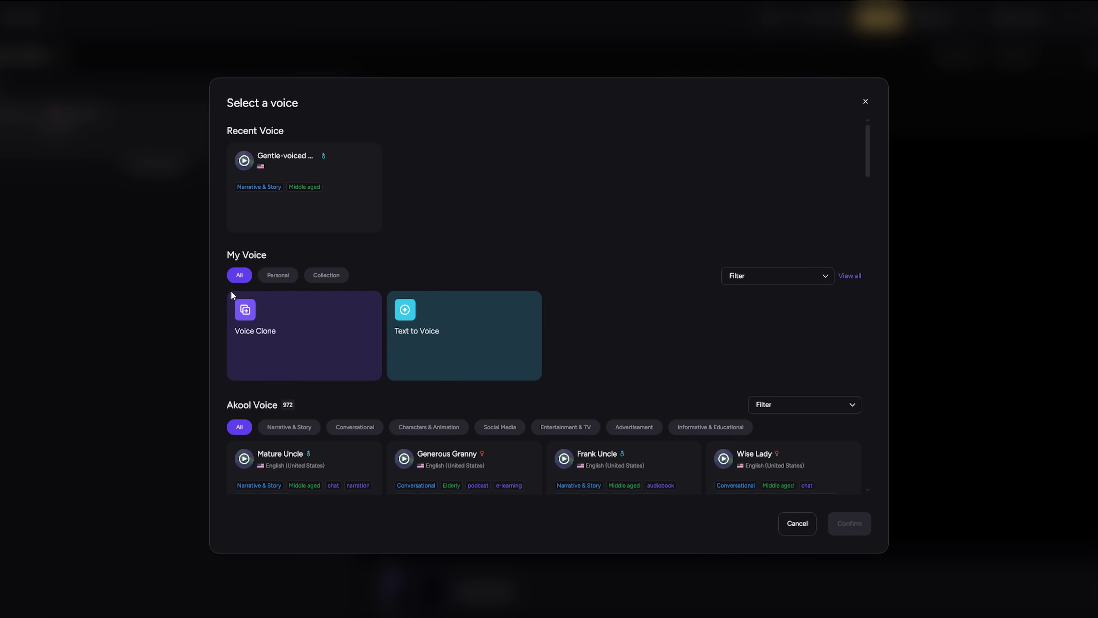
{"action": "left_click", "coordinate": [238, 290]}
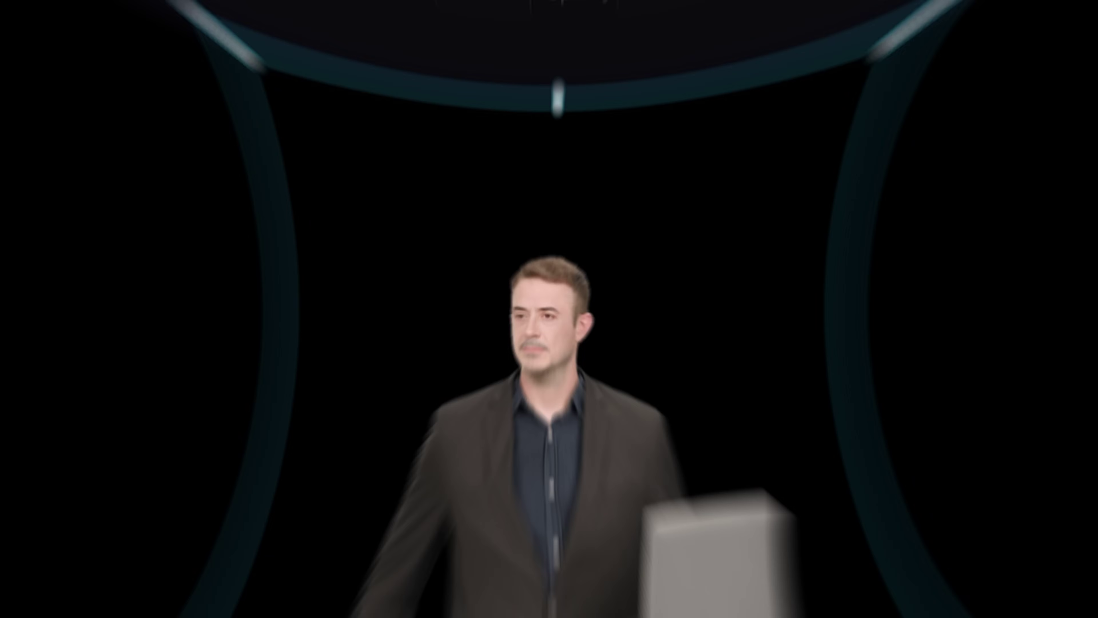
Bring up the Generate settings for the avatar scene
{"action": "left_click", "coordinate": [1063, 76]}
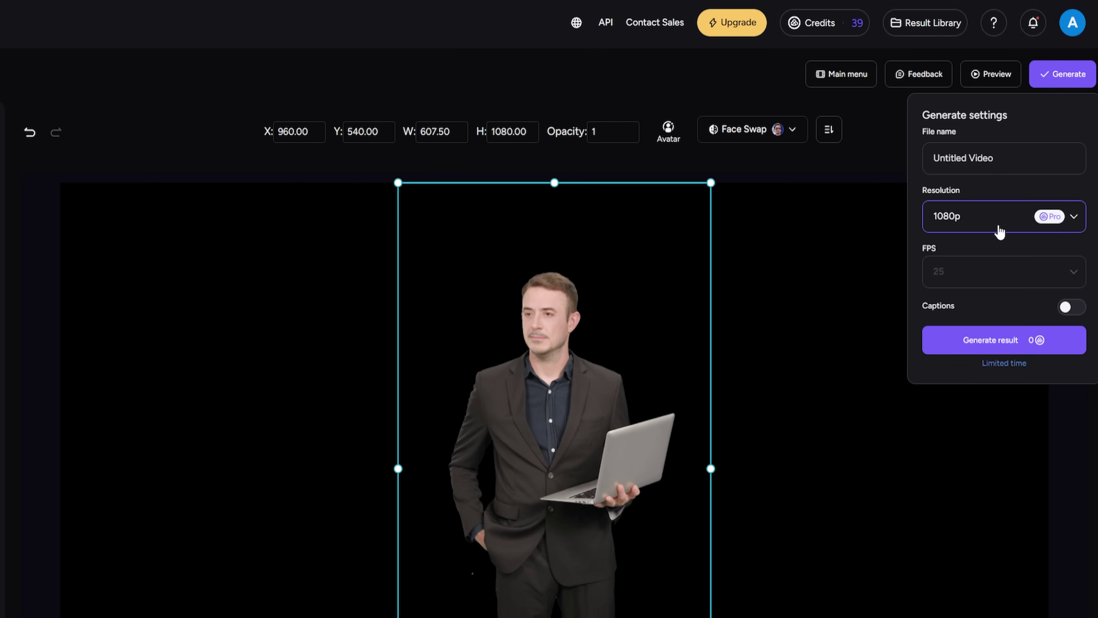
Set the output resolution to 720p and generate the 'Avatar testing' video
{"action": "left_click", "coordinate": [999, 228]}
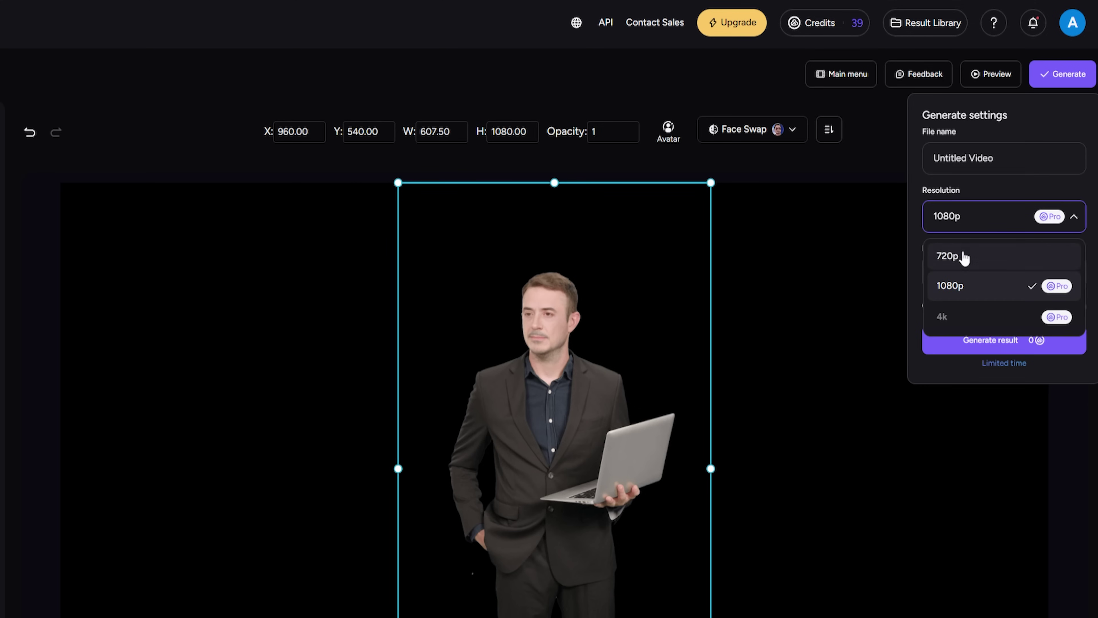
{"action": "left_click", "coordinate": [958, 261]}
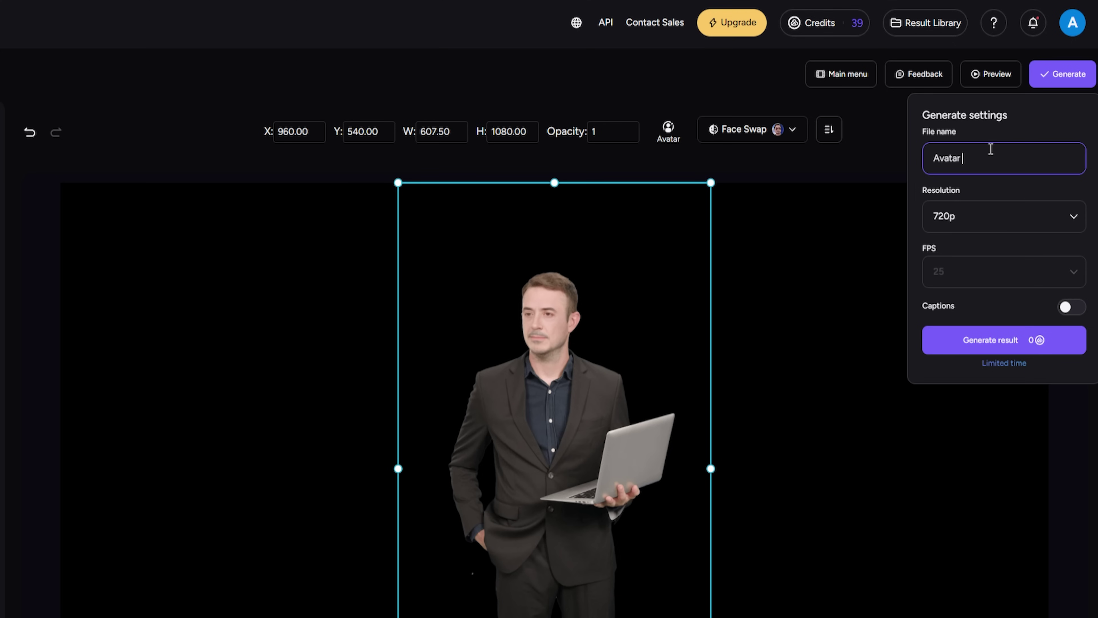
{"action": "left_click", "coordinate": [996, 350]}
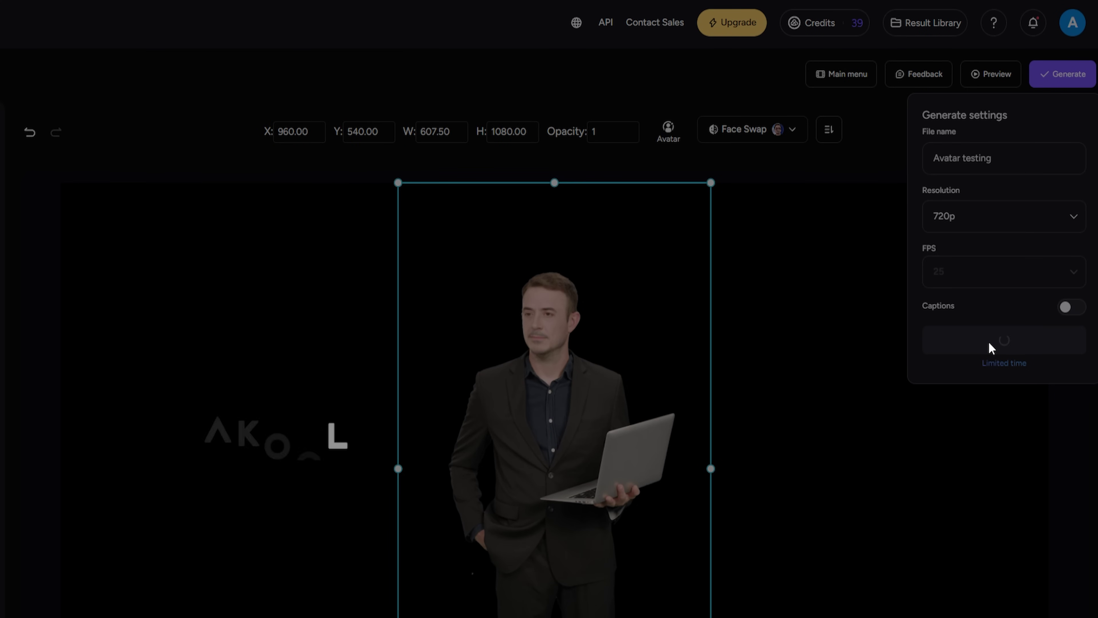